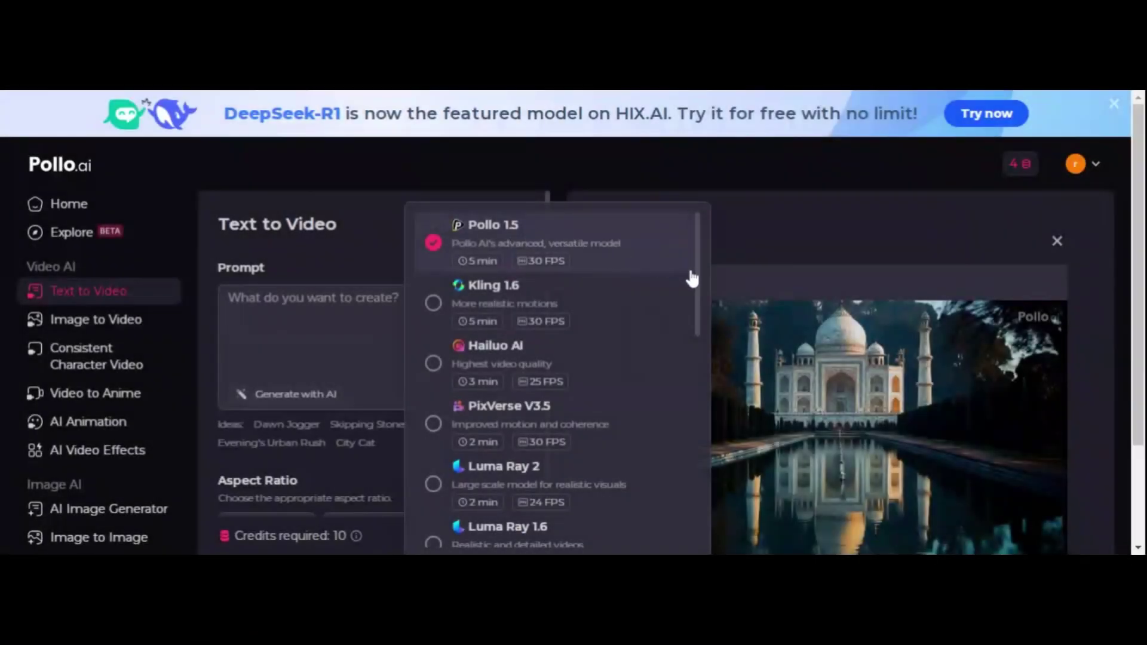
# Search for 'pollo ai' in Chrome and sign up on the Pollo AI site with Google.
pyautogui.moveTo(698, 268); pyautogui.dragTo(698, 342)
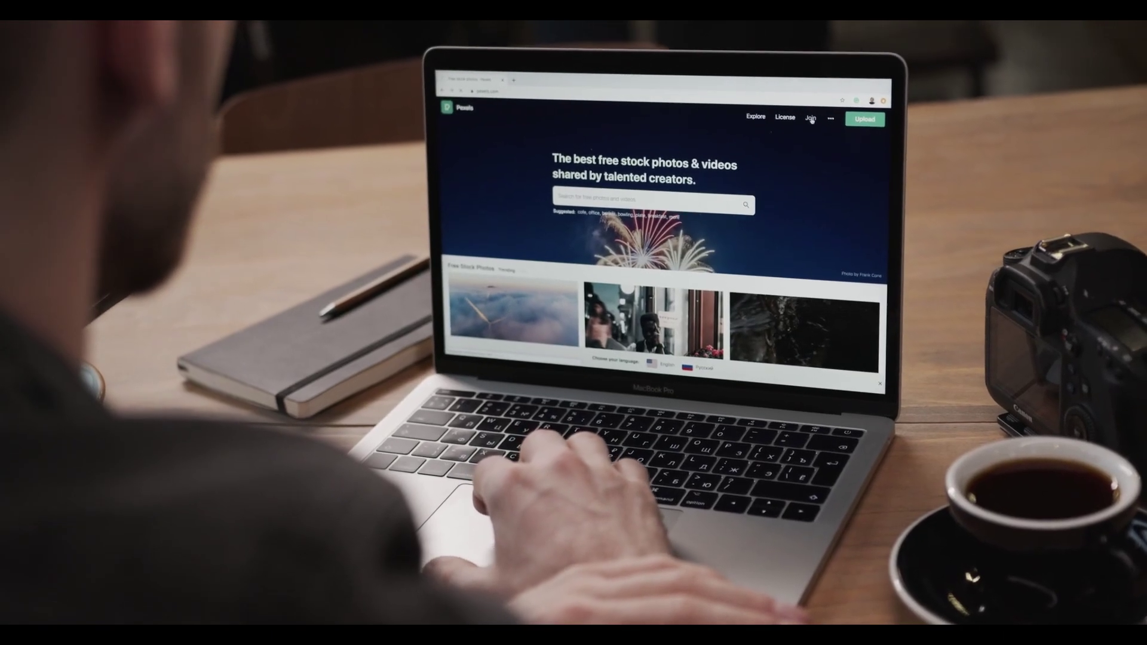
pyautogui.click(814, 135)
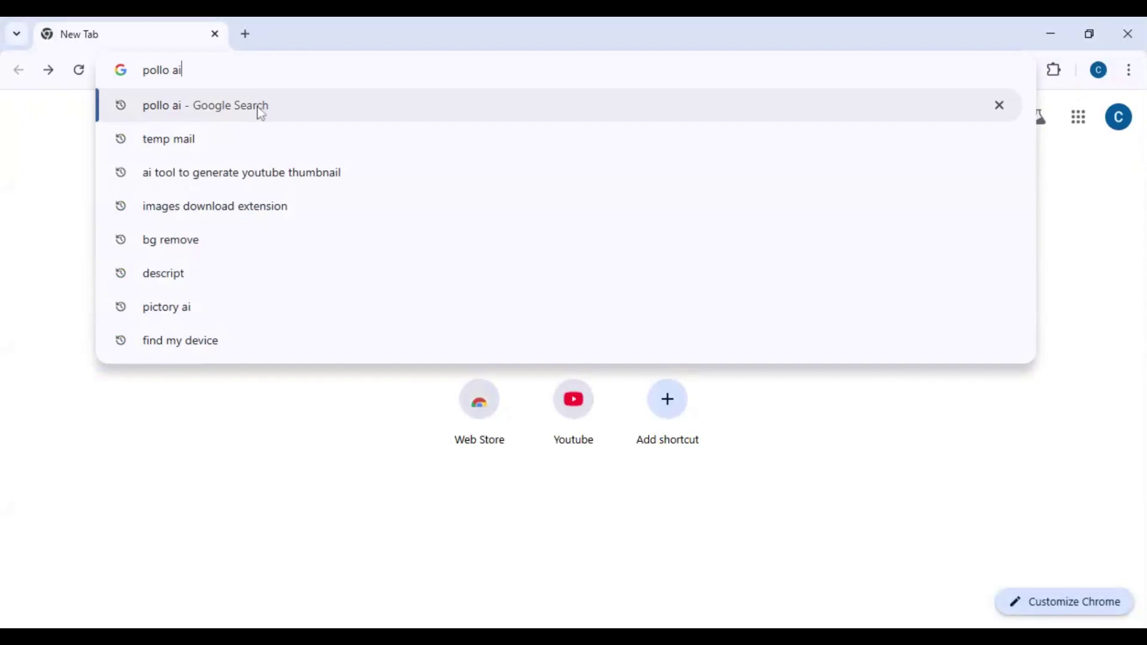
pyautogui.click(261, 114)
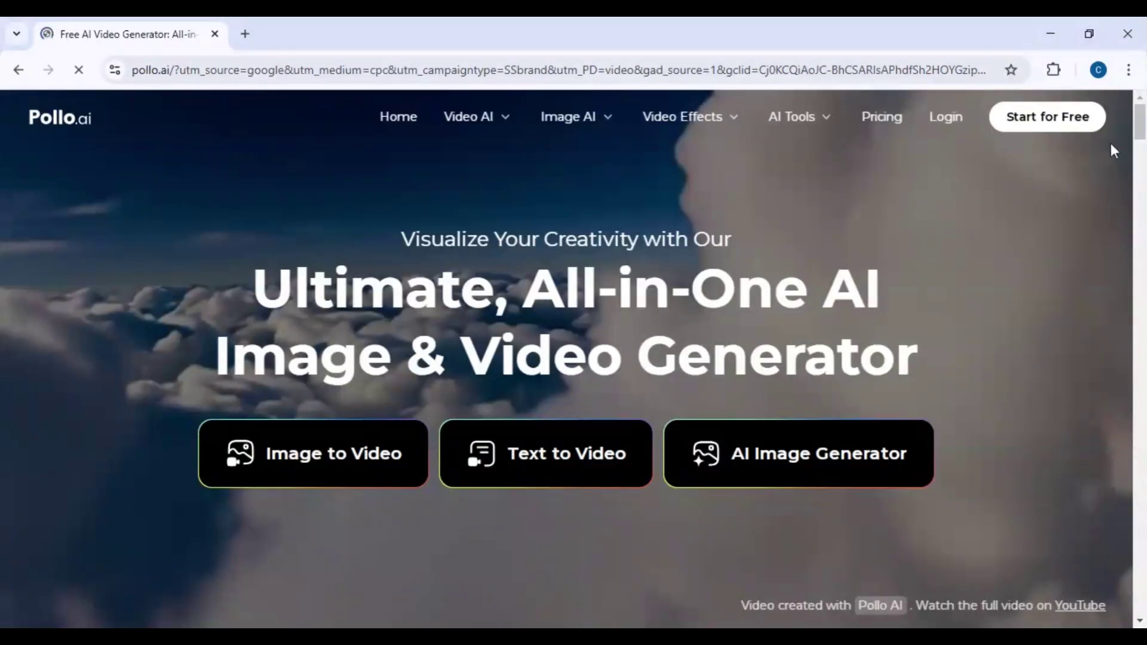
pyautogui.click(1073, 126)
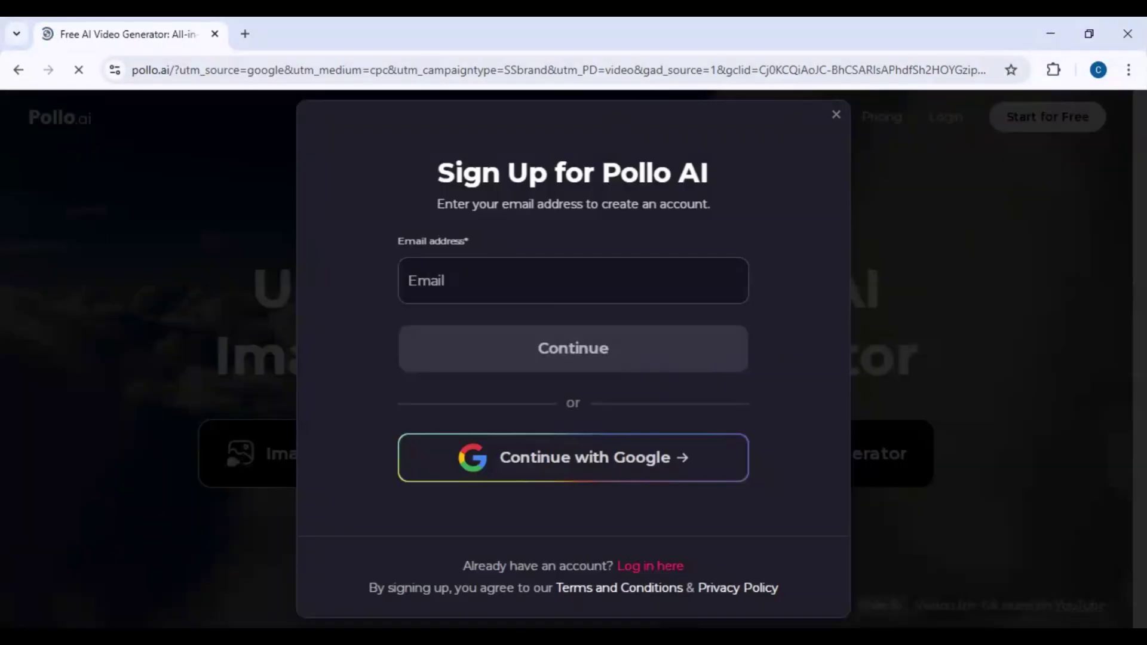
pyautogui.click(586, 475)
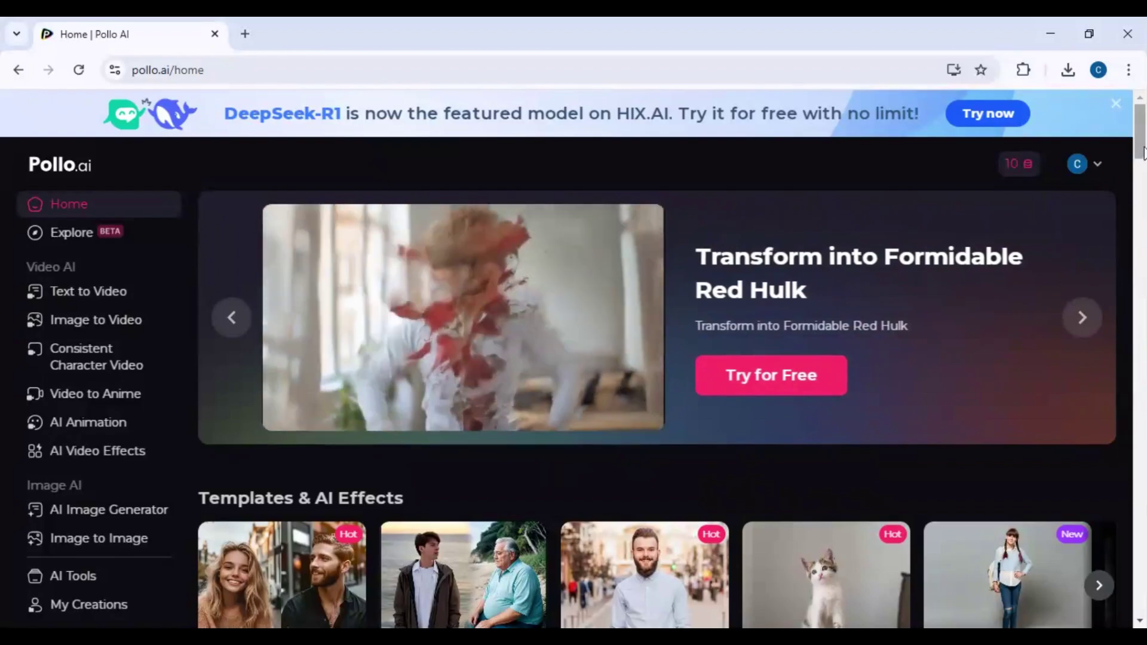
# Scroll the home page and visit the Text to Video, Image to Video and Consistent Character Video generators.
pyautogui.scroll(-3, 1142, 185)
pyautogui.moveTo(1143, 174); pyautogui.dragTo(1142, 183)
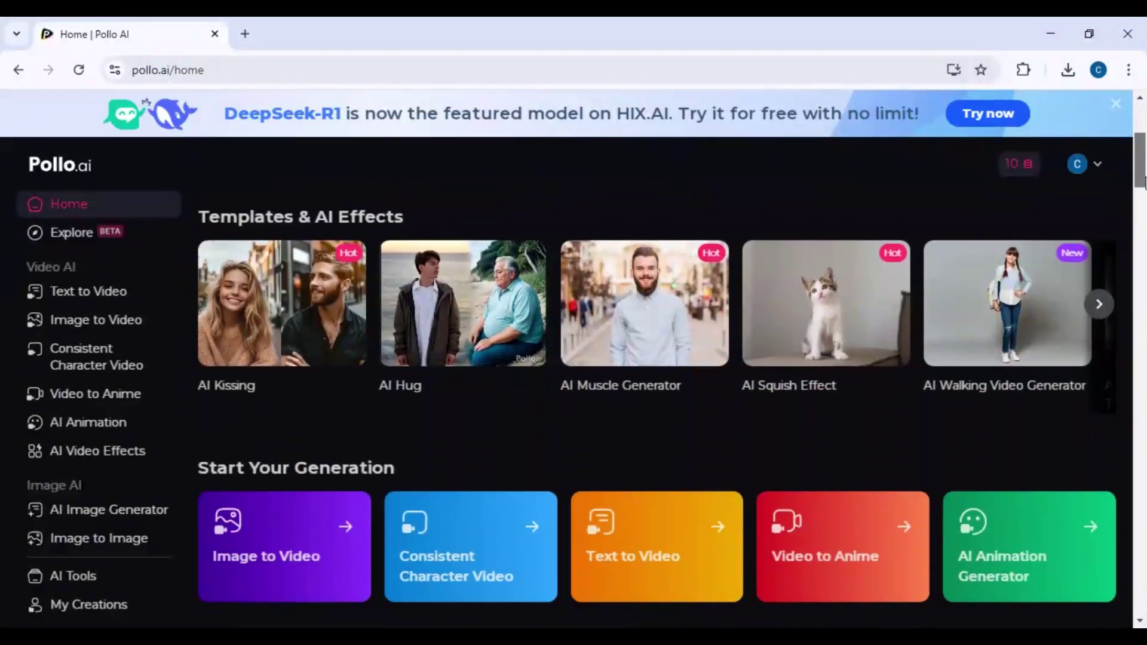
pyautogui.click(87, 292)
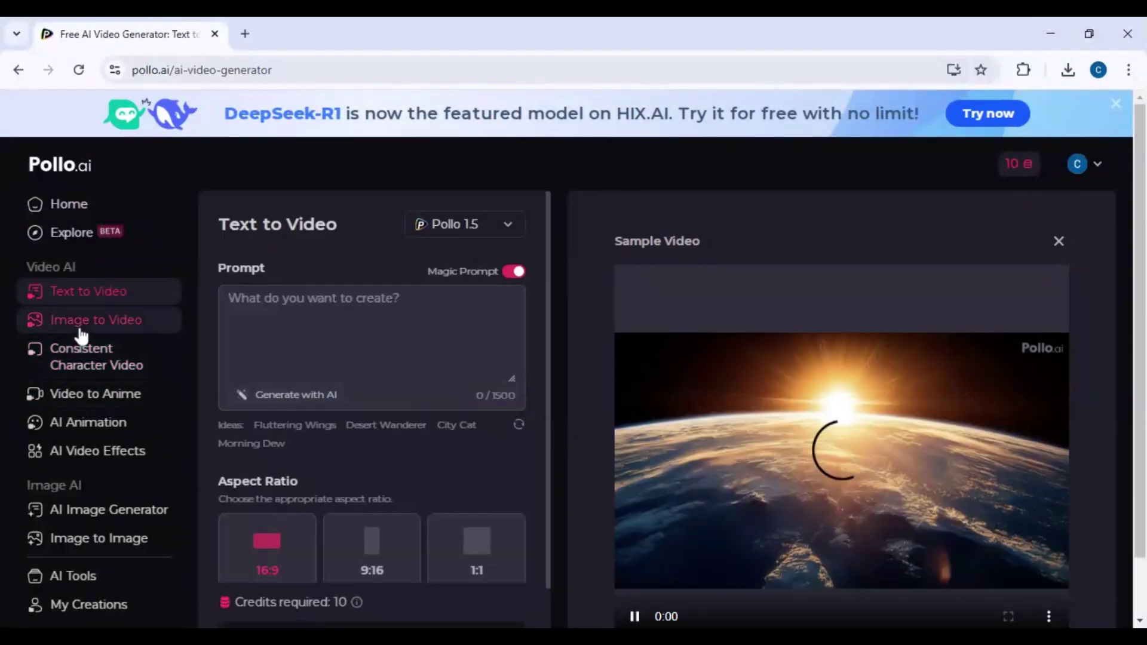
pyautogui.click(81, 334)
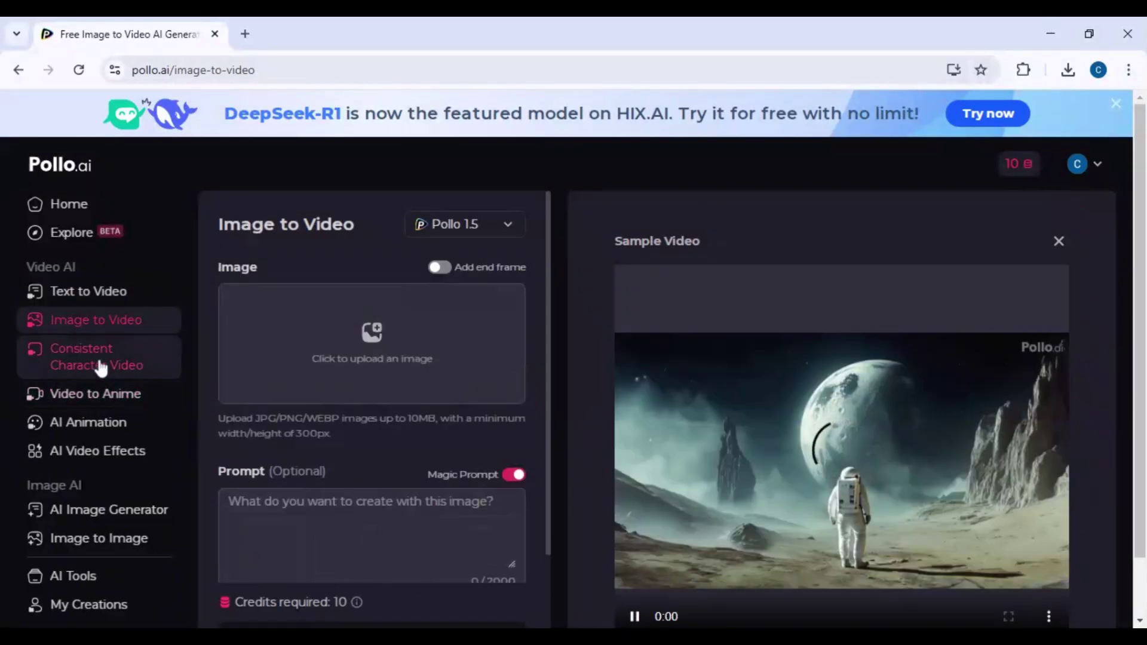
pyautogui.click(101, 368)
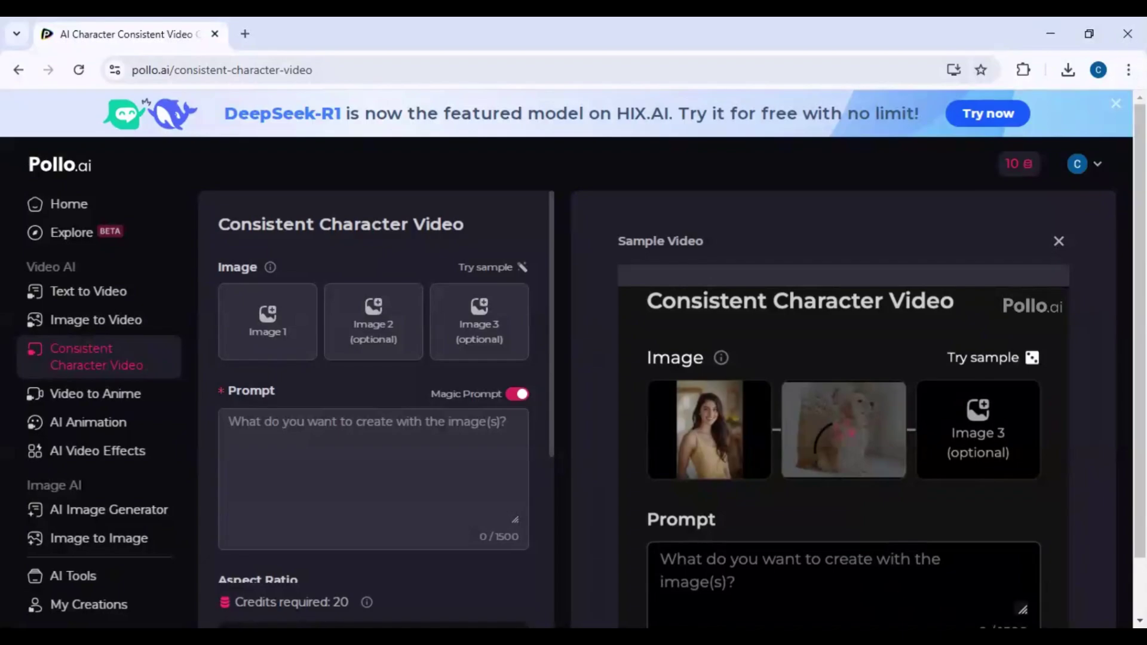
pyautogui.scroll(-1, 657, 383)
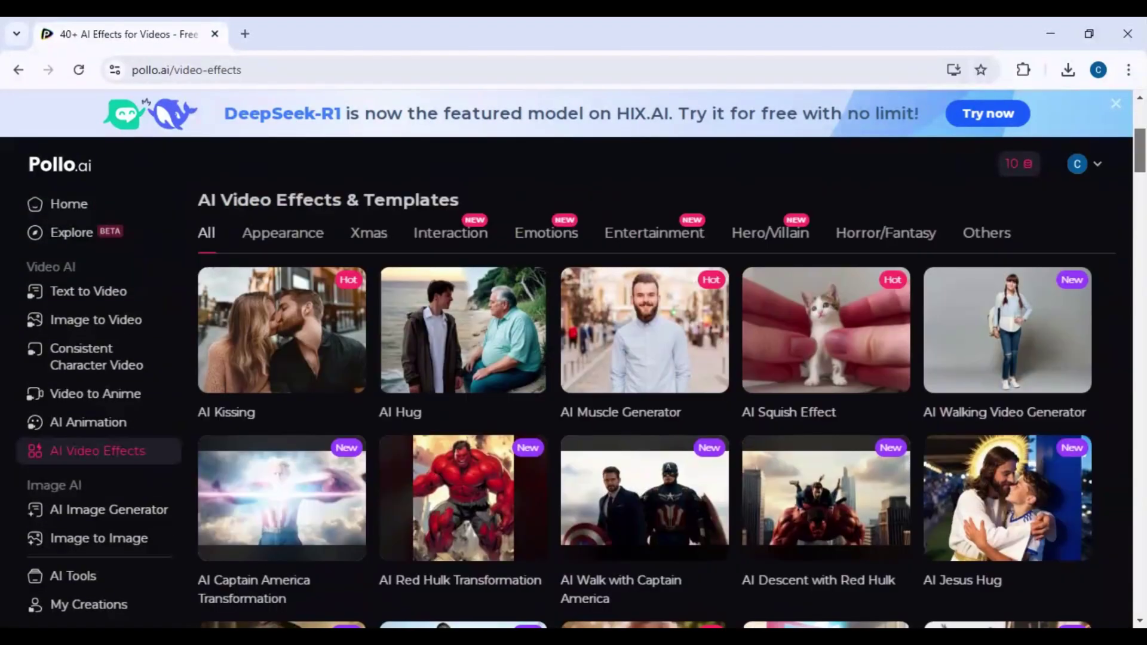
# Scroll through the AI Video Effects template gallery, then go back to the Home page.
pyautogui.scroll(-8, 657, 382)
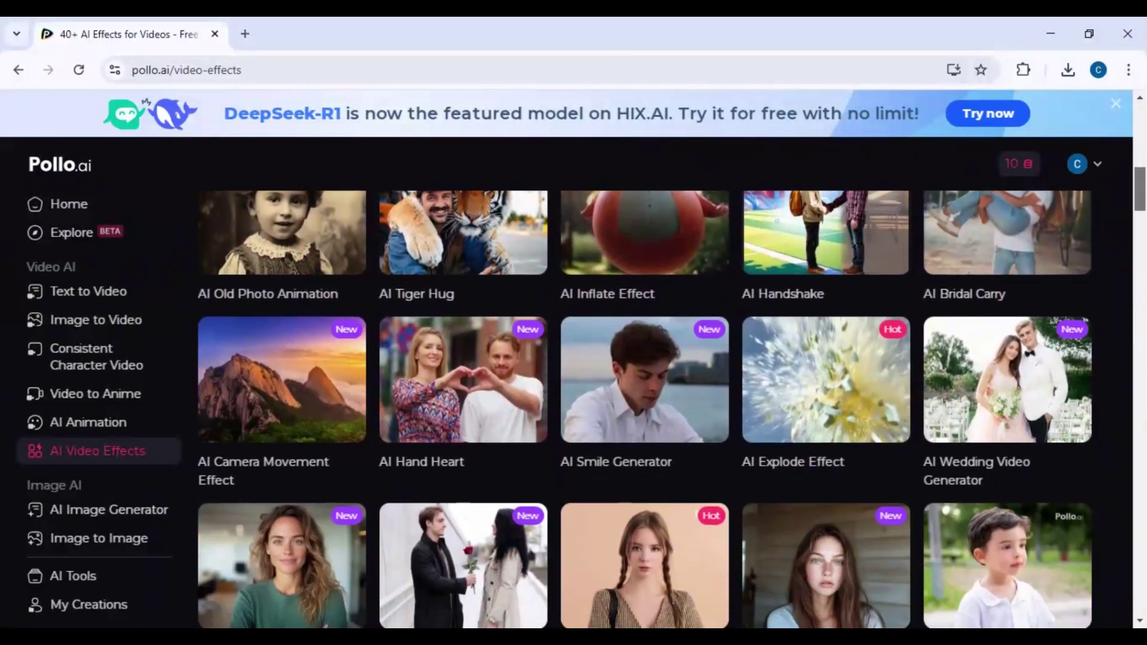
pyautogui.scroll(-8, 657, 382)
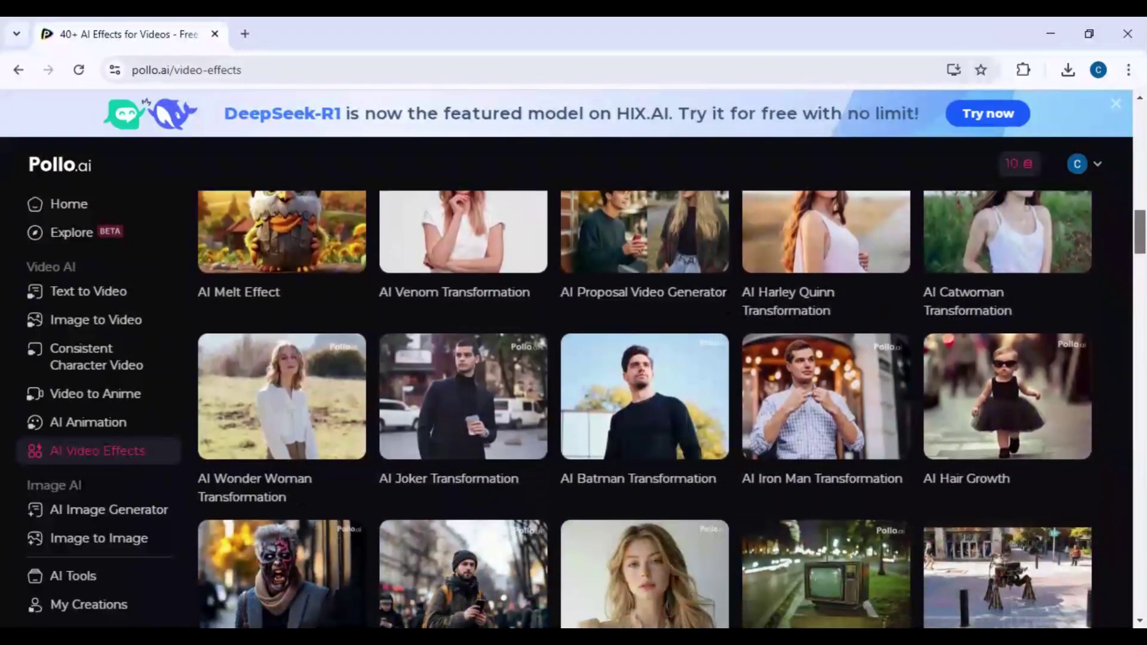
pyautogui.scroll(-2, 657, 382)
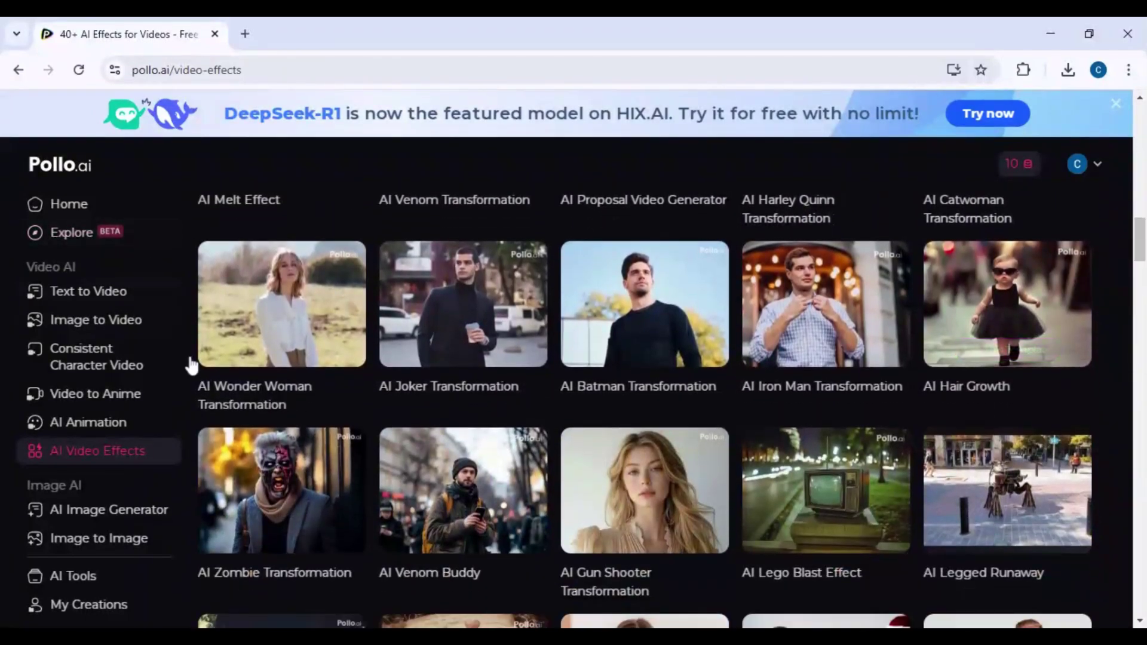
pyautogui.click(68, 204)
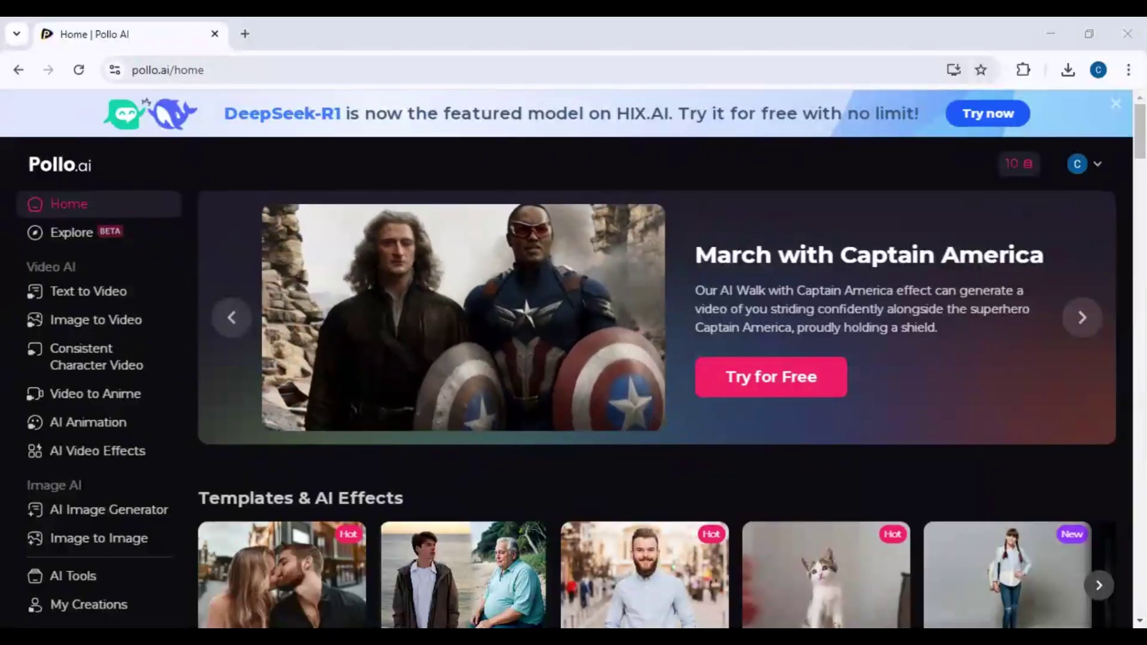
# Paste the futuristic neon city at sunset prompt into Text to Video and choose 16:9.
pyautogui.scroll(-5, 70, 308)
pyautogui.click(70, 303)
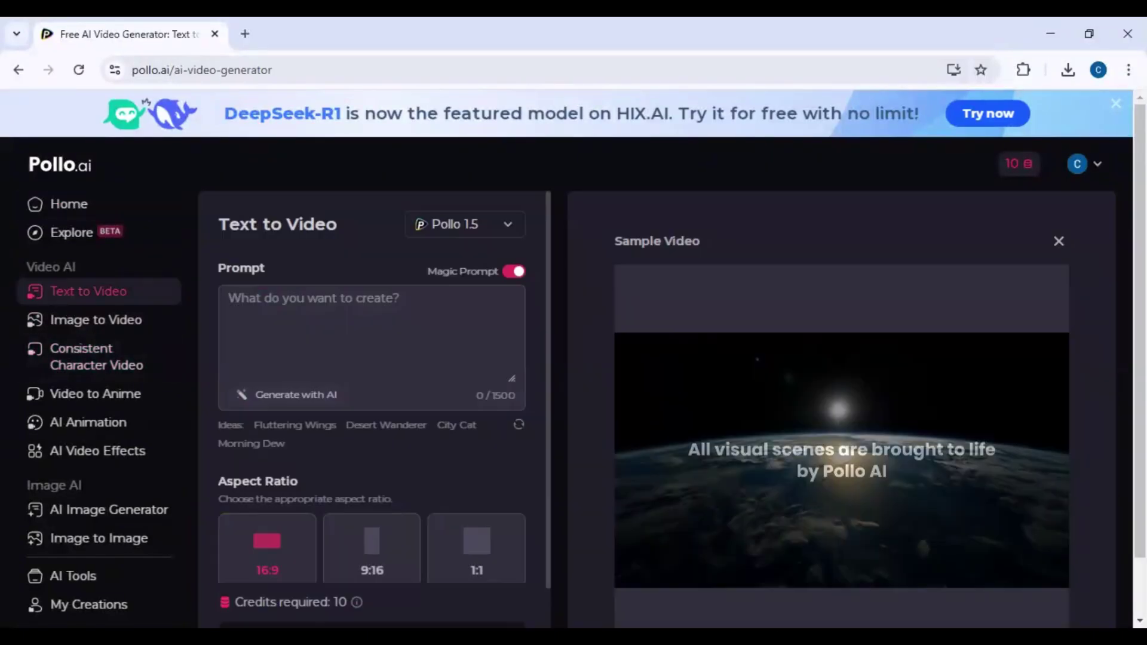
pyautogui.write('A cinematic aerial shot of a futuristic city at sunset with neon lights.')
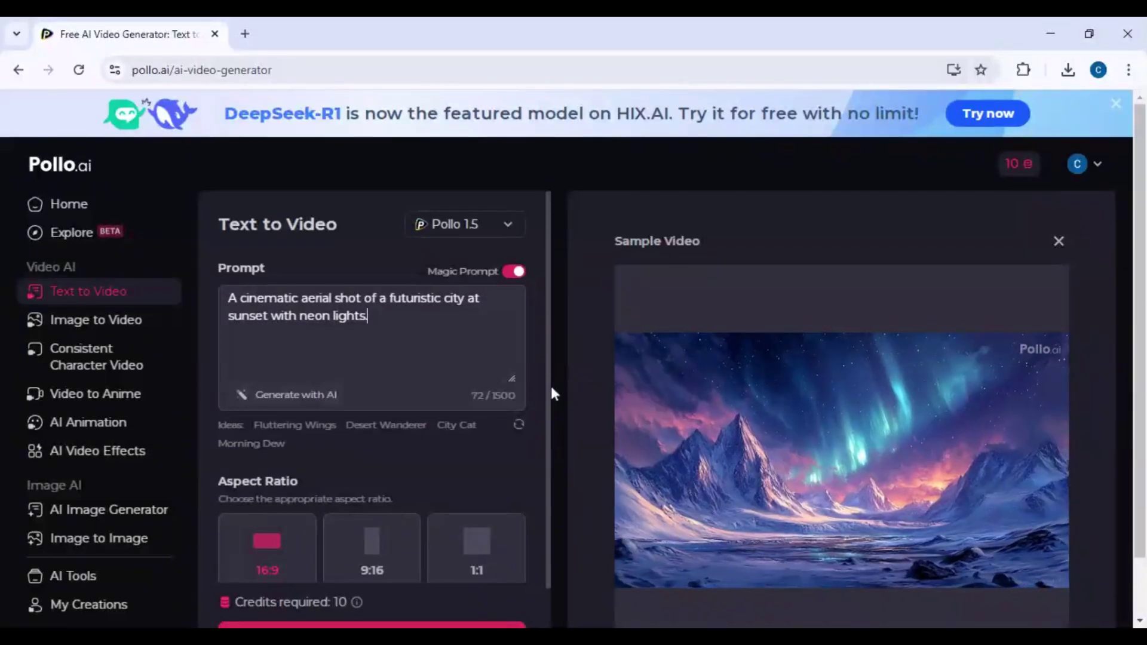
pyautogui.moveTo(551, 385); pyautogui.dragTo(550, 407)
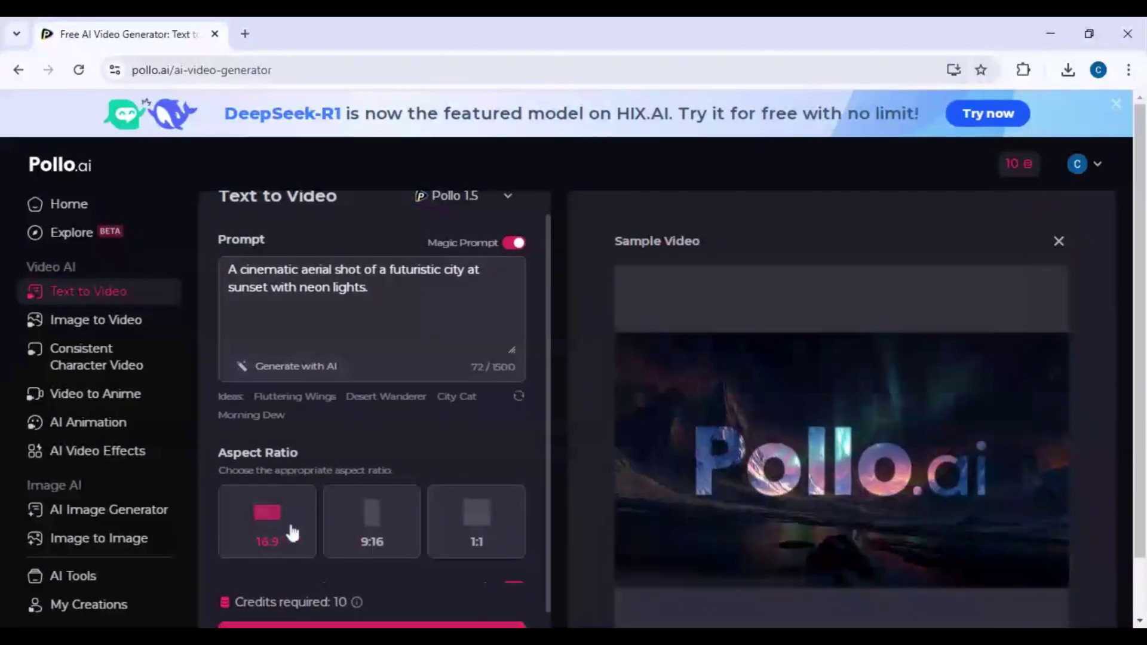
pyautogui.click(383, 533)
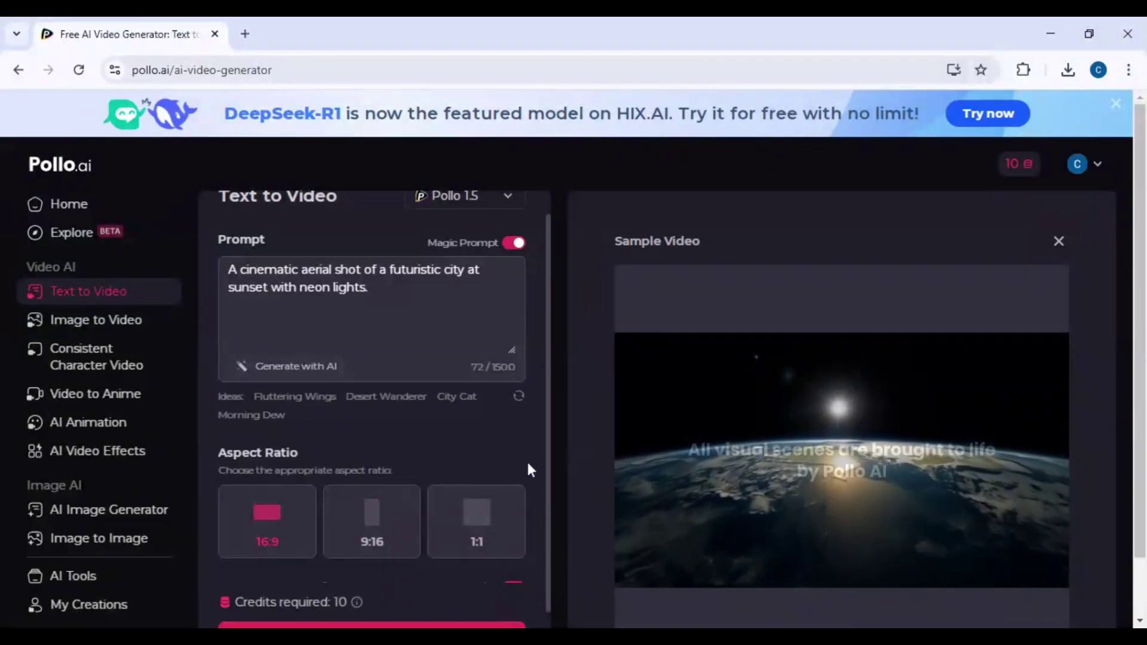
pyautogui.moveTo(551, 468); pyautogui.dragTo(550, 412)
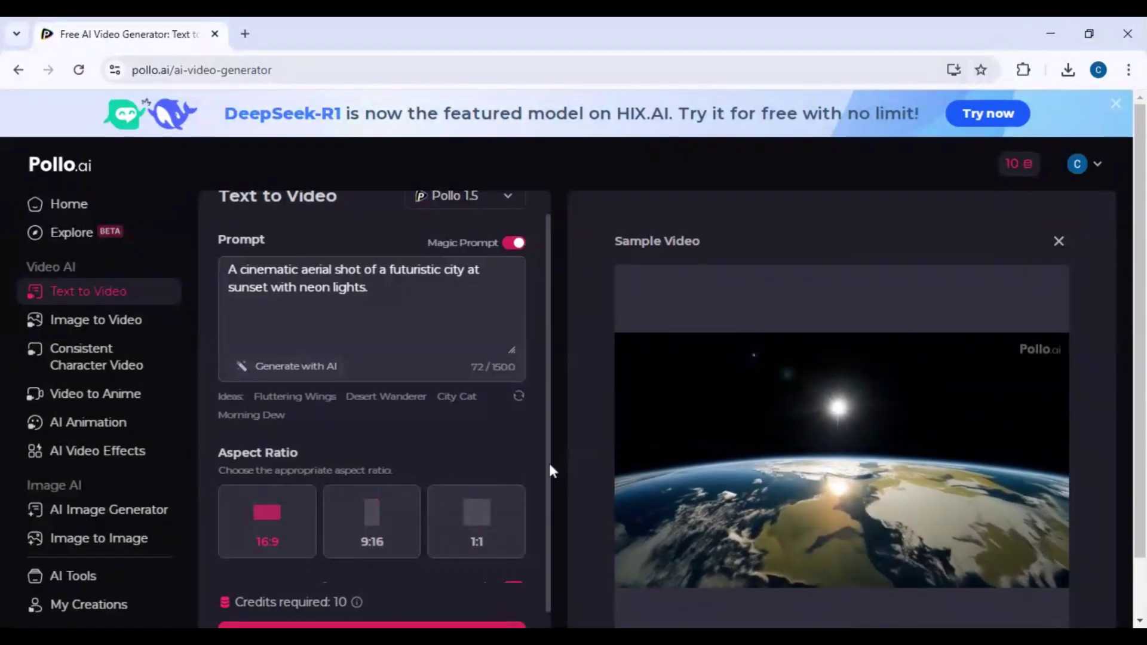
pyautogui.moveTo(548, 463); pyautogui.dragTo(547, 350)
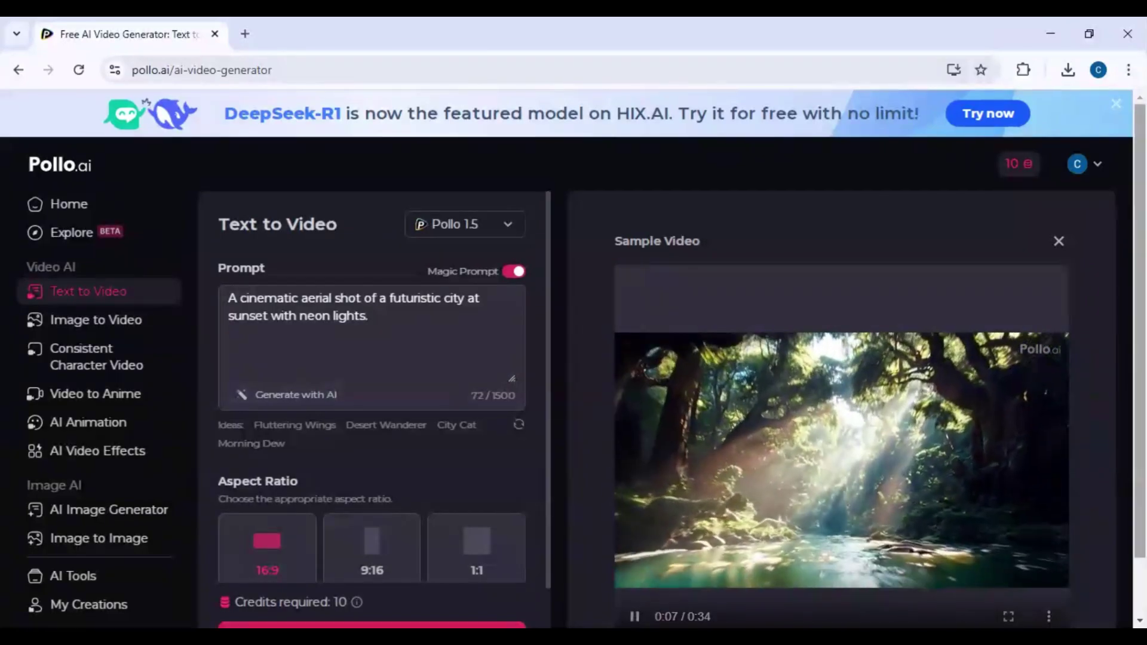
pyautogui.scroll(-1, 511, 241)
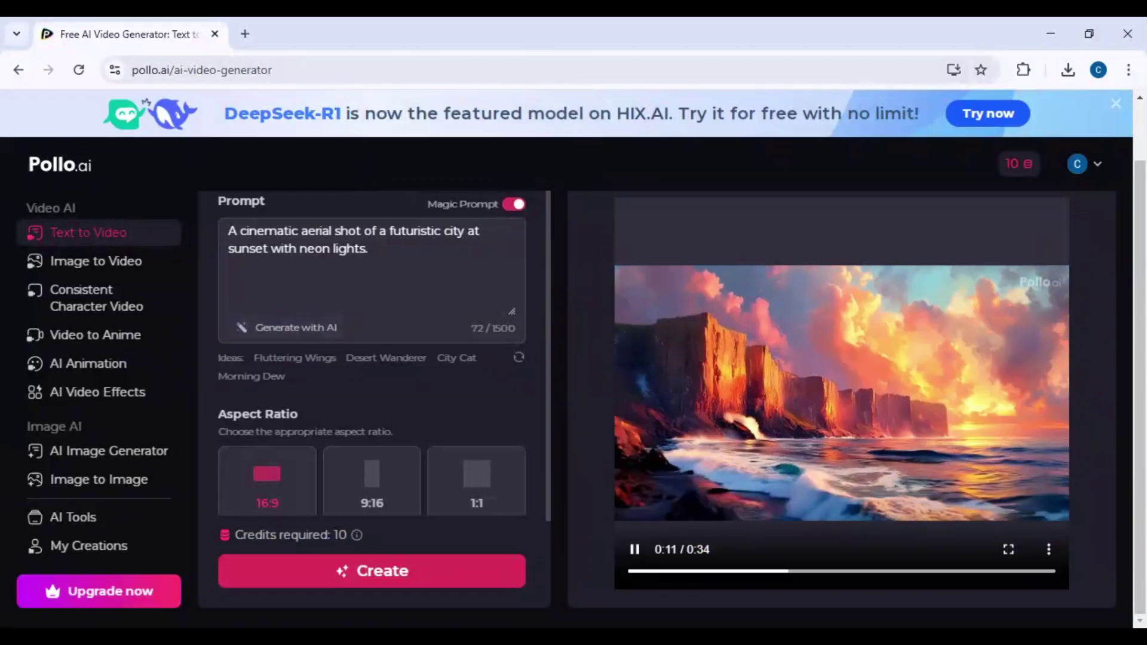
pyautogui.scroll(1, 690, 337)
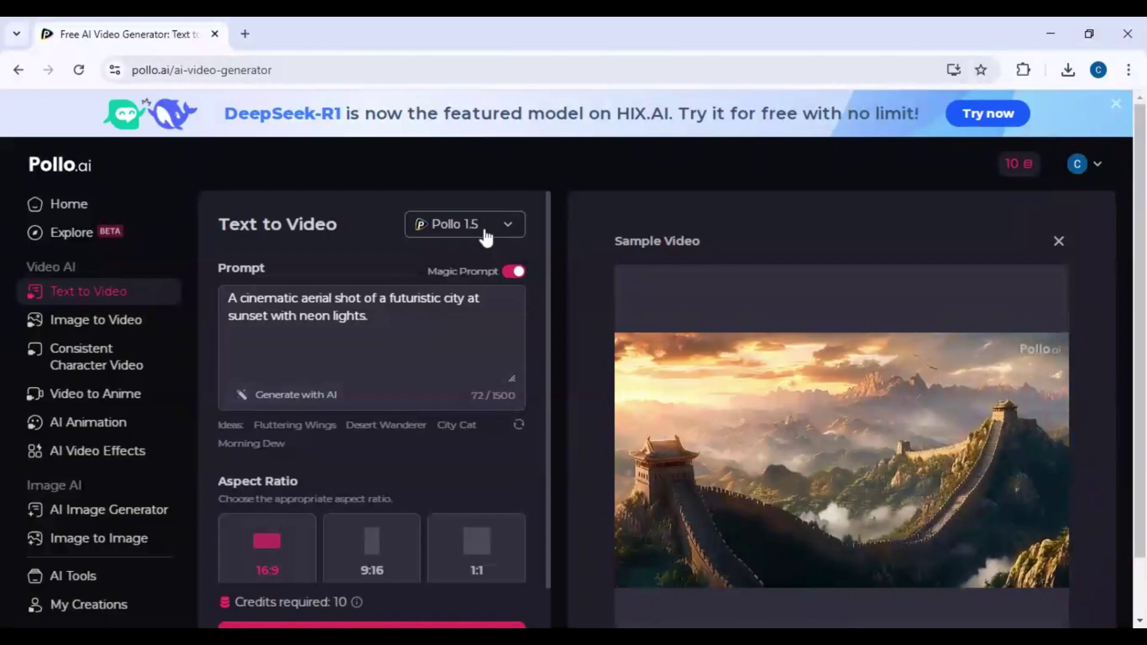
# Show the video model list, closing it once with Pollo 1.5 kept, then reopening it.
pyautogui.click(486, 233)
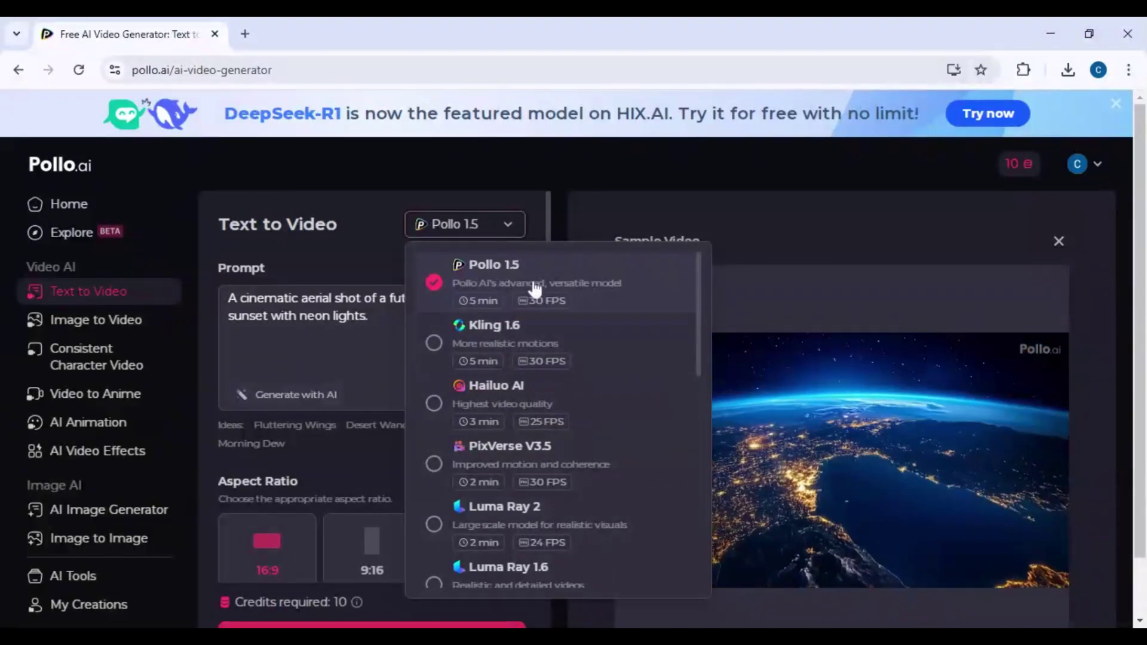
pyautogui.click(535, 289)
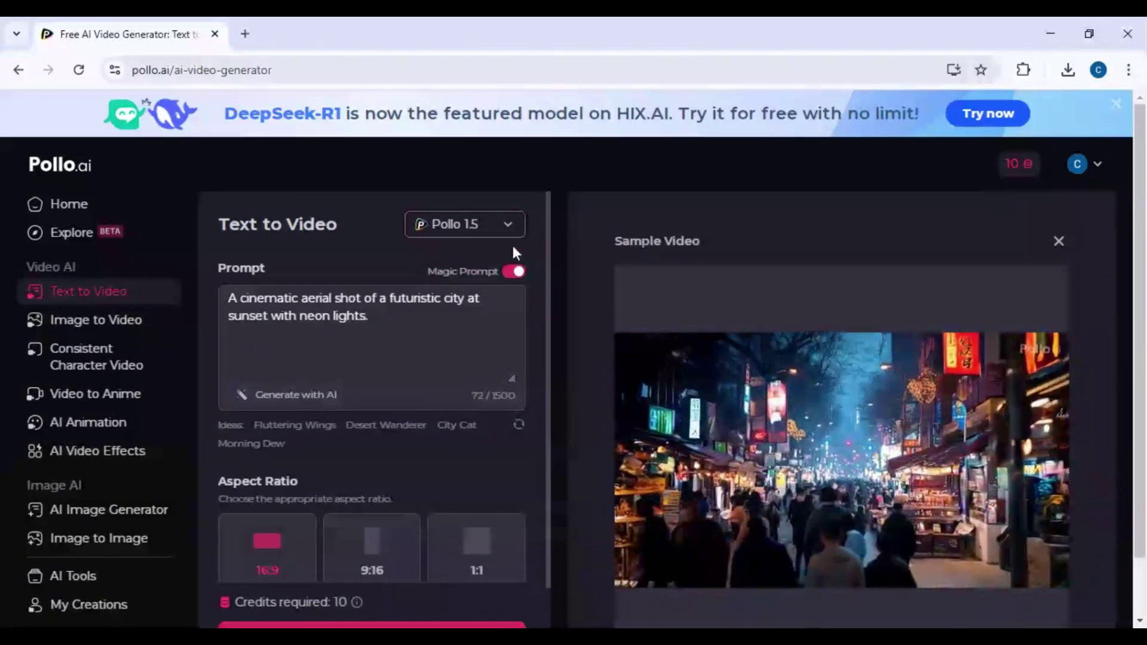
pyautogui.click(503, 225)
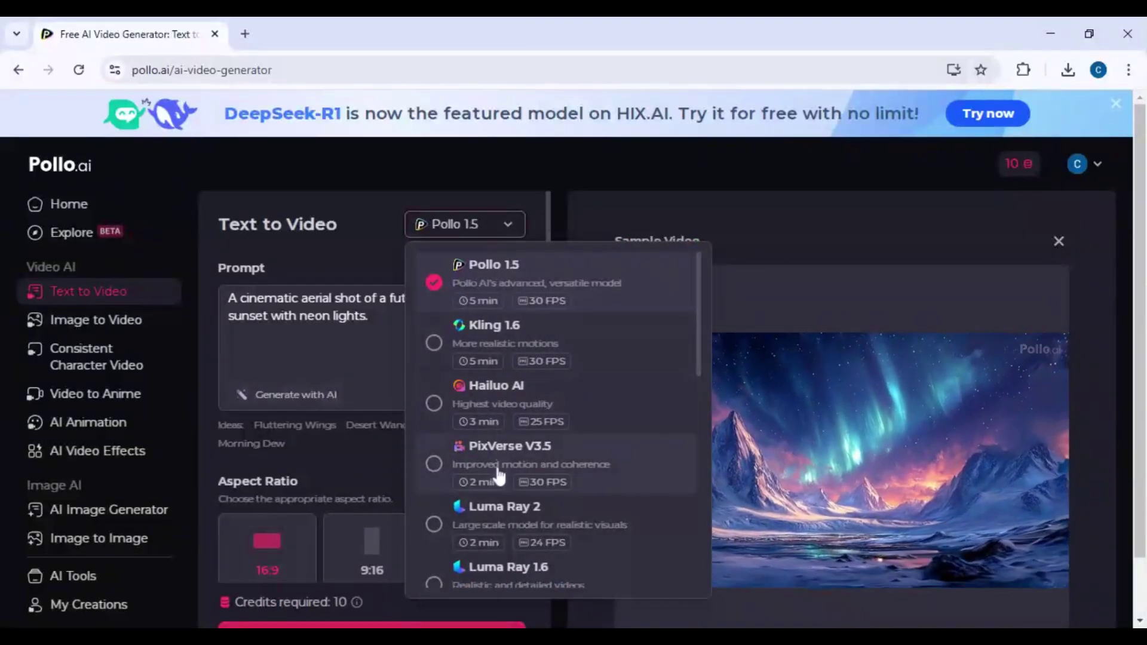
# Generate the 16:9 futuristic neon city clip with Pollo 1.5 using Create.
pyautogui.scroll(-1, 358, 538)
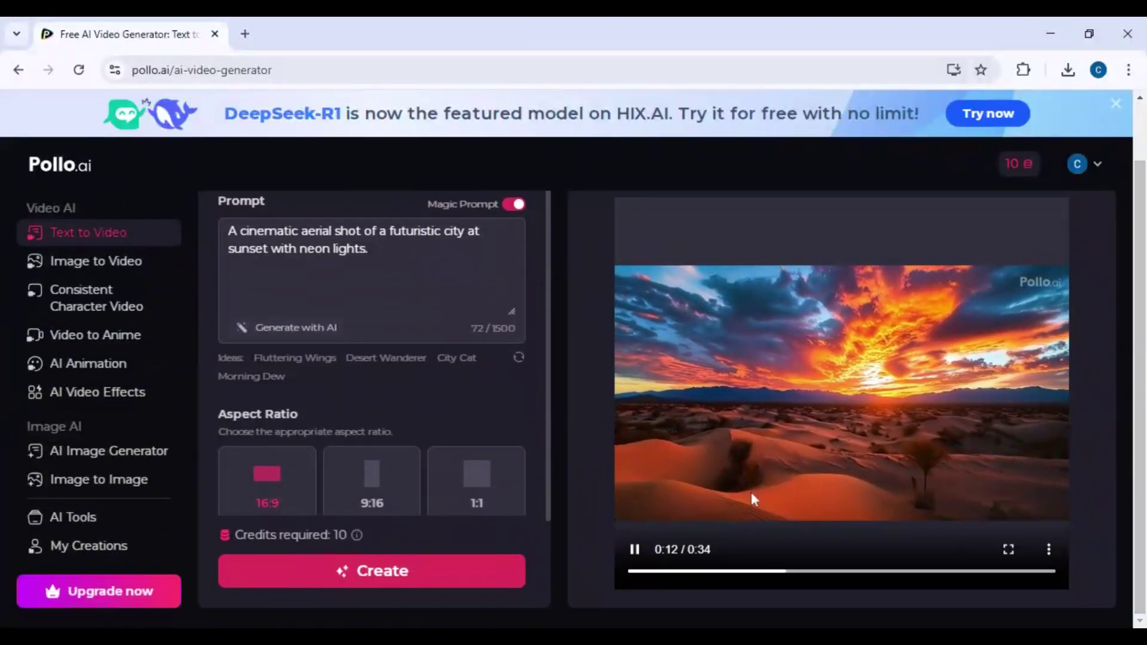
pyautogui.click(359, 570)
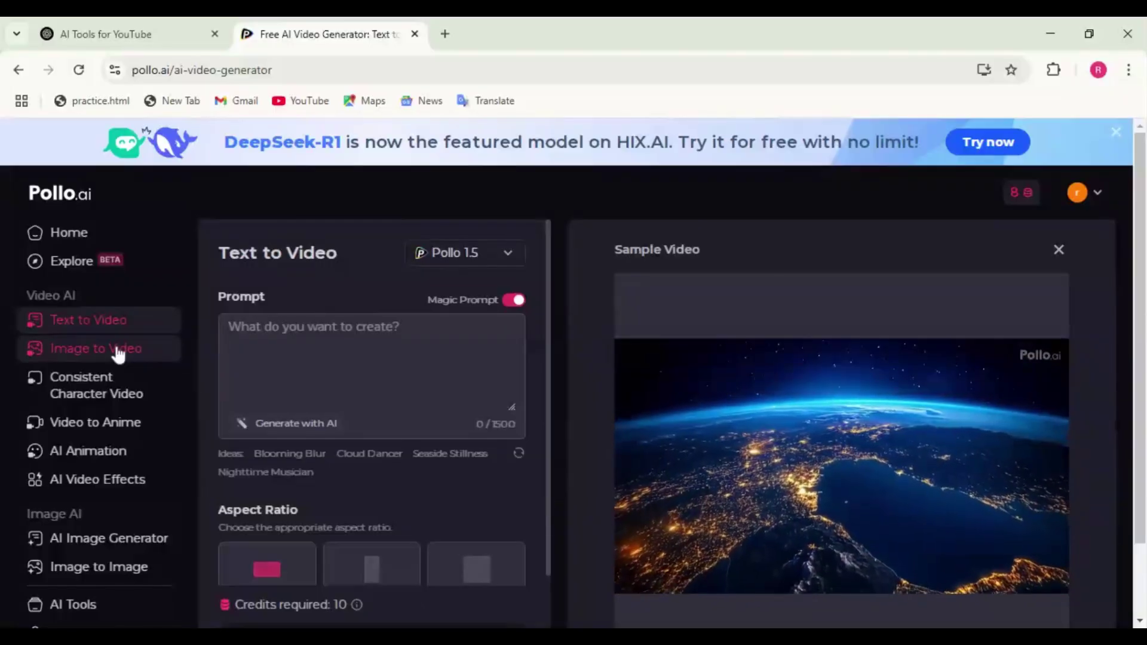
# Switch to the Image to Video generator from the sidebar.
pyautogui.click(117, 352)
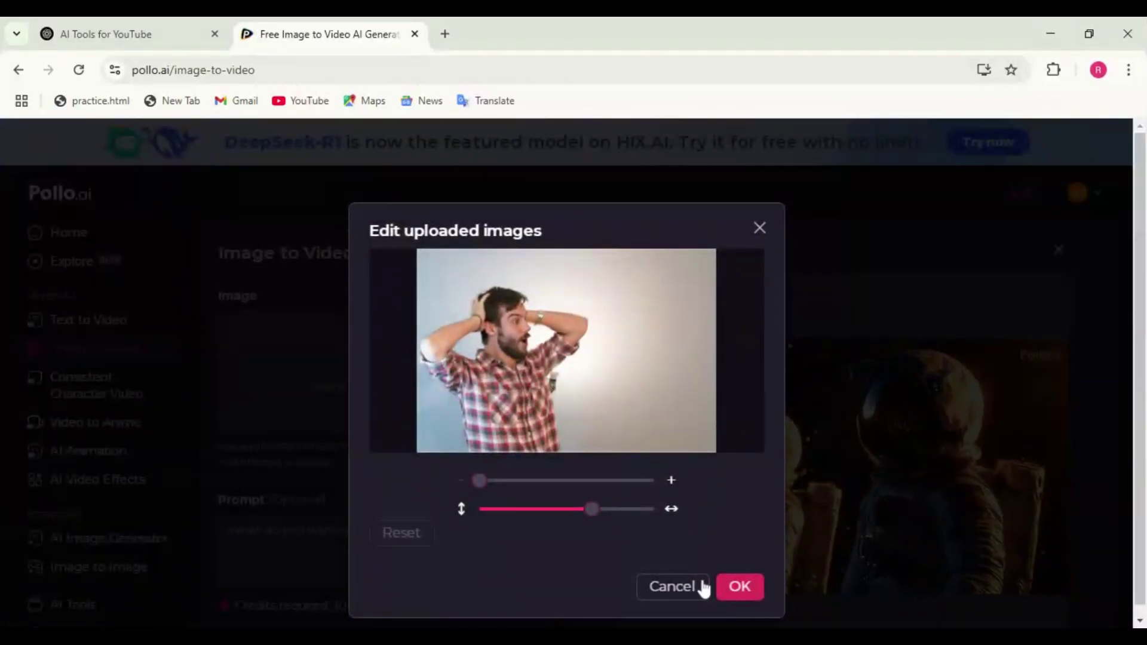
# Close the image editor, enter the prompt 'kdoiijqJFWJ', and review the 5s length and visibility settings.
pyautogui.click(740, 586)
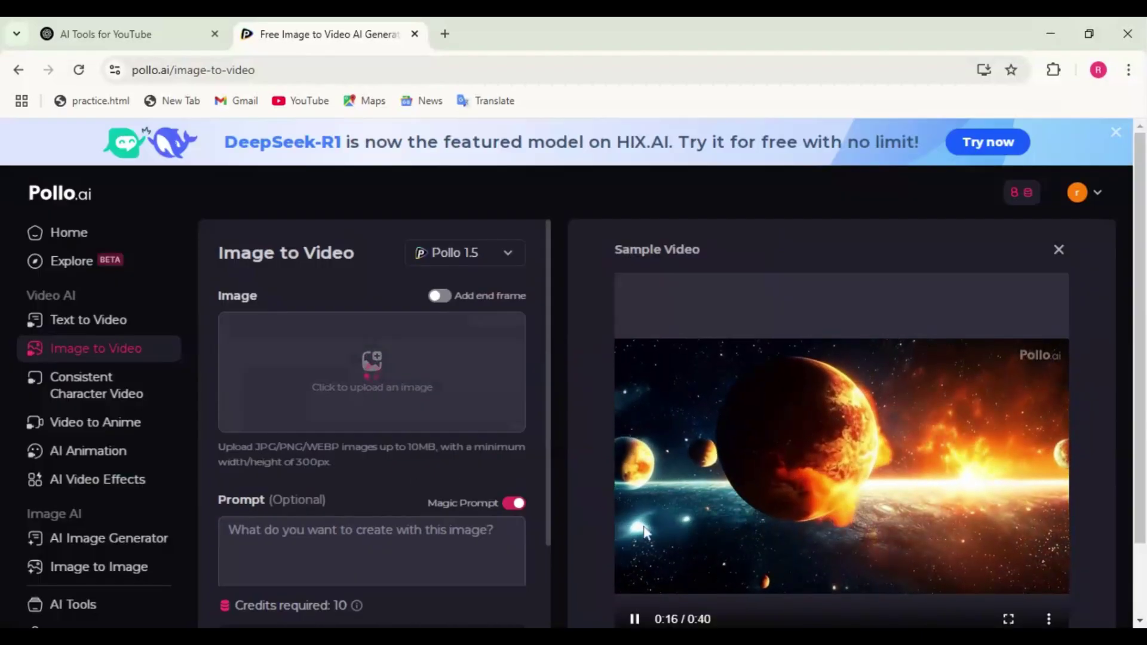
pyautogui.moveTo(548, 386); pyautogui.dragTo(548, 466)
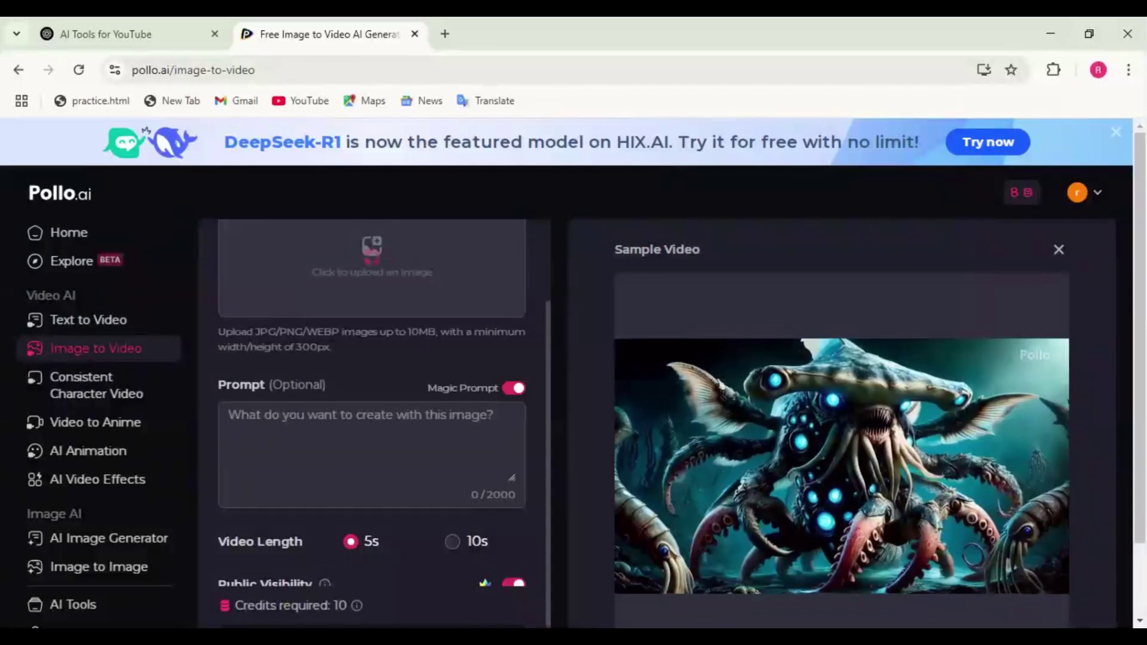
pyautogui.write('kdoiijqJFWJ')
pyautogui.scroll(-1, 350, 476)
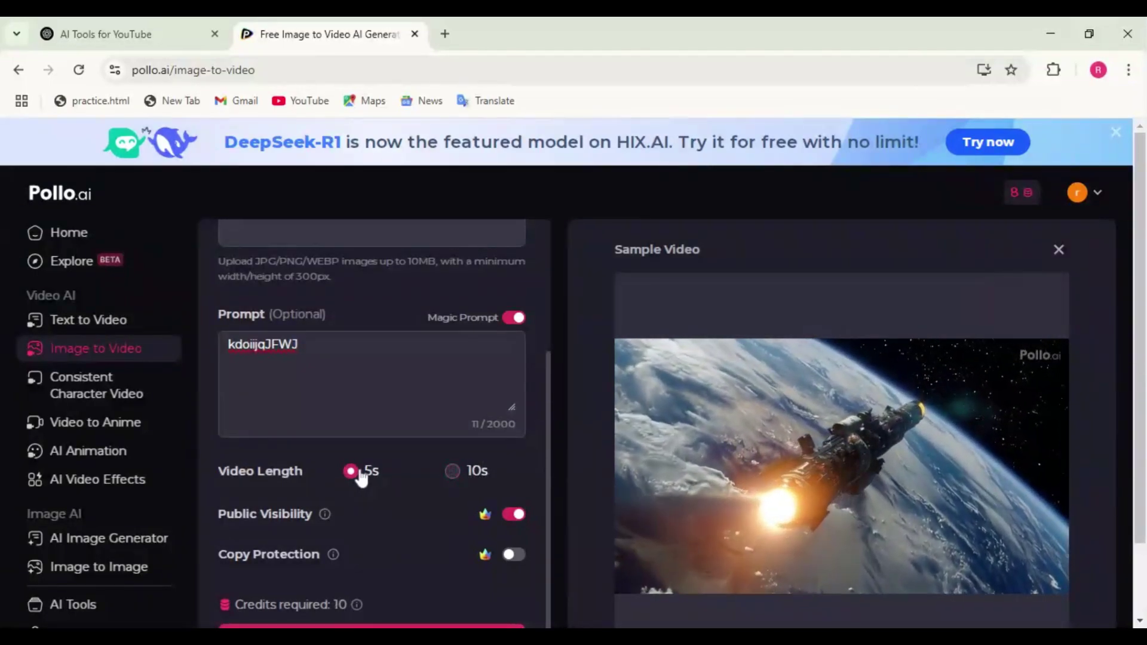
pyautogui.moveTo(541, 452)
pyautogui.mouseDown()
pyautogui.moveTo(552, 532)
pyautogui.moveTo(539, 475)
pyautogui.mouseUp()
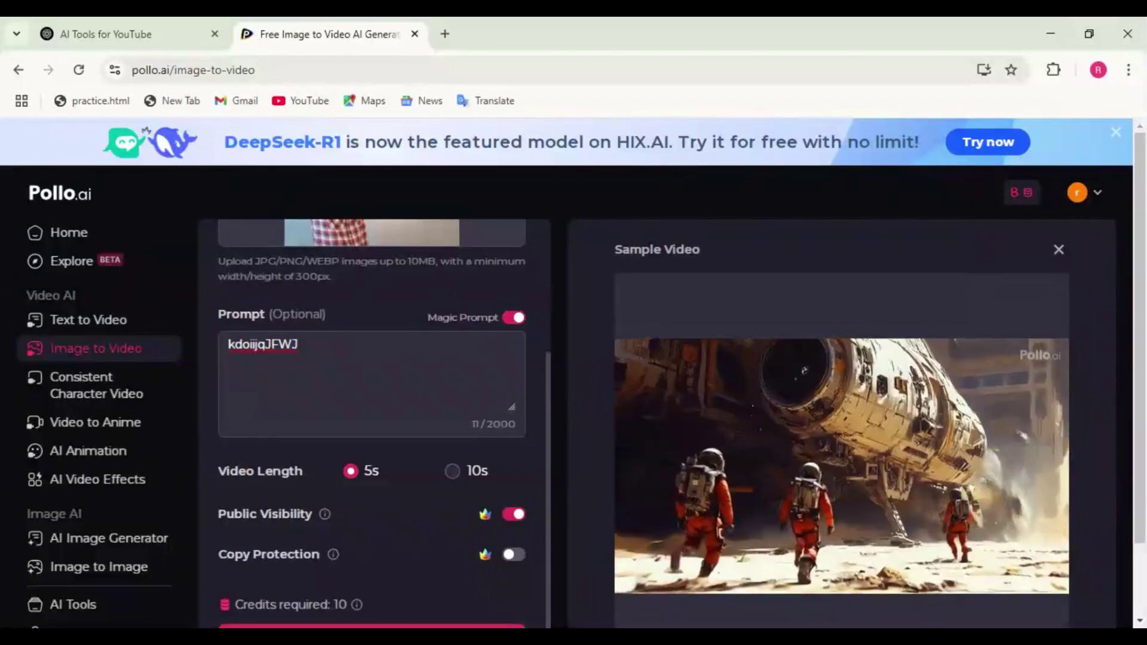
# Switch the model to Runway Gen-3 and create a video from the man's photo.
pyautogui.scroll(3, 370, 358)
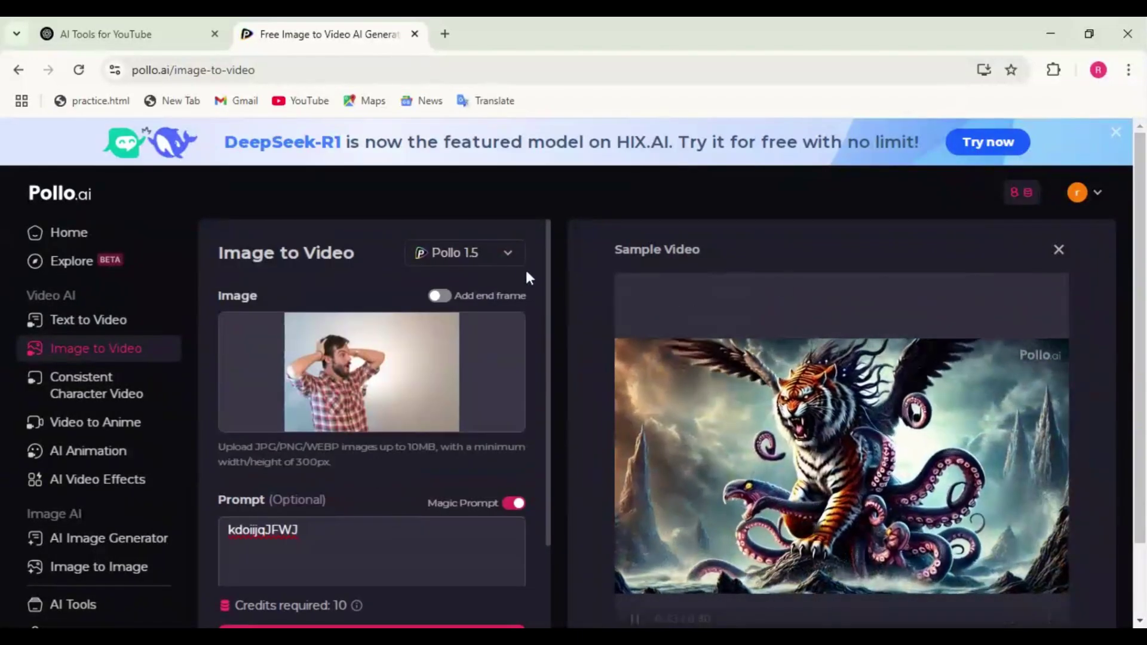
pyautogui.click(509, 256)
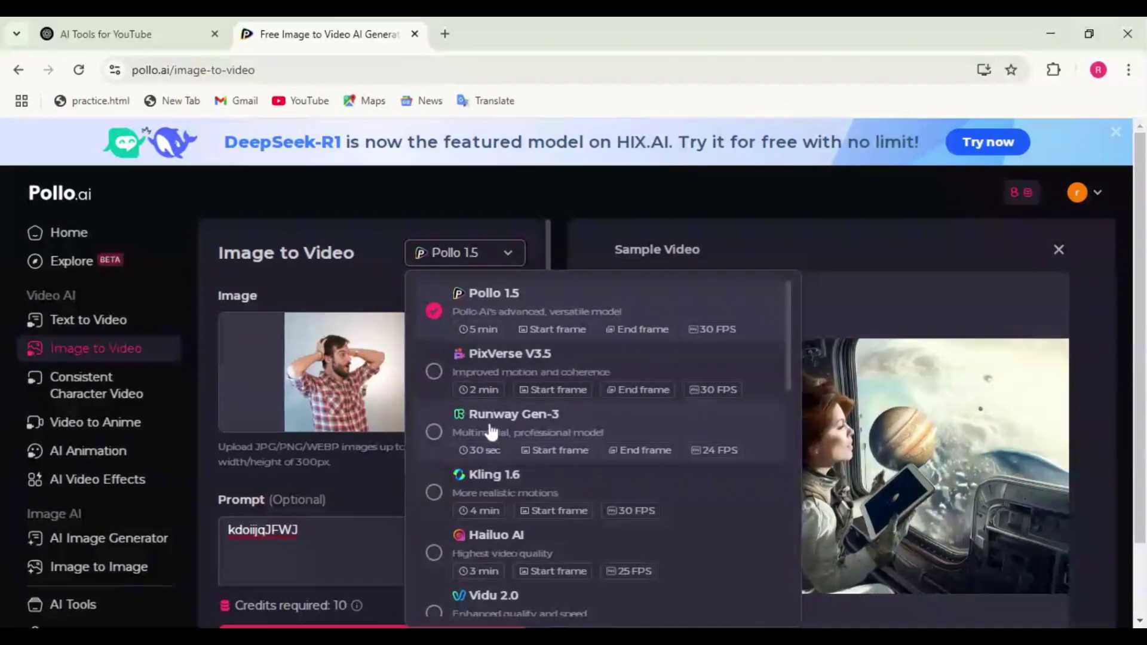
pyautogui.click(477, 454)
pyautogui.scroll(-2, 430, 538)
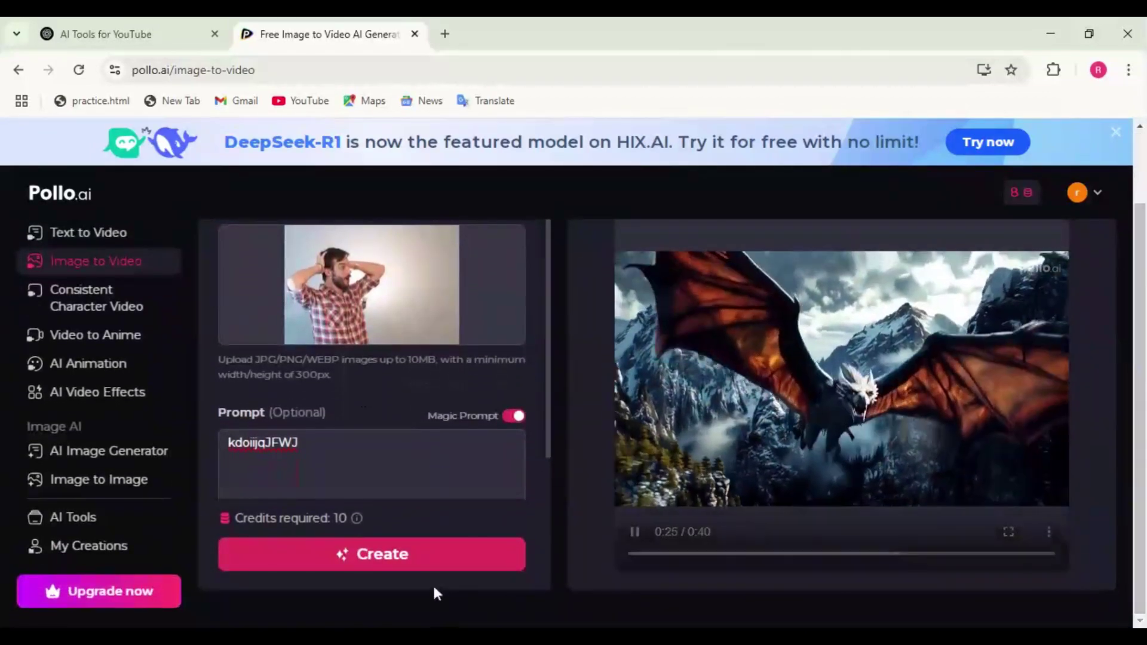
pyautogui.click(411, 564)
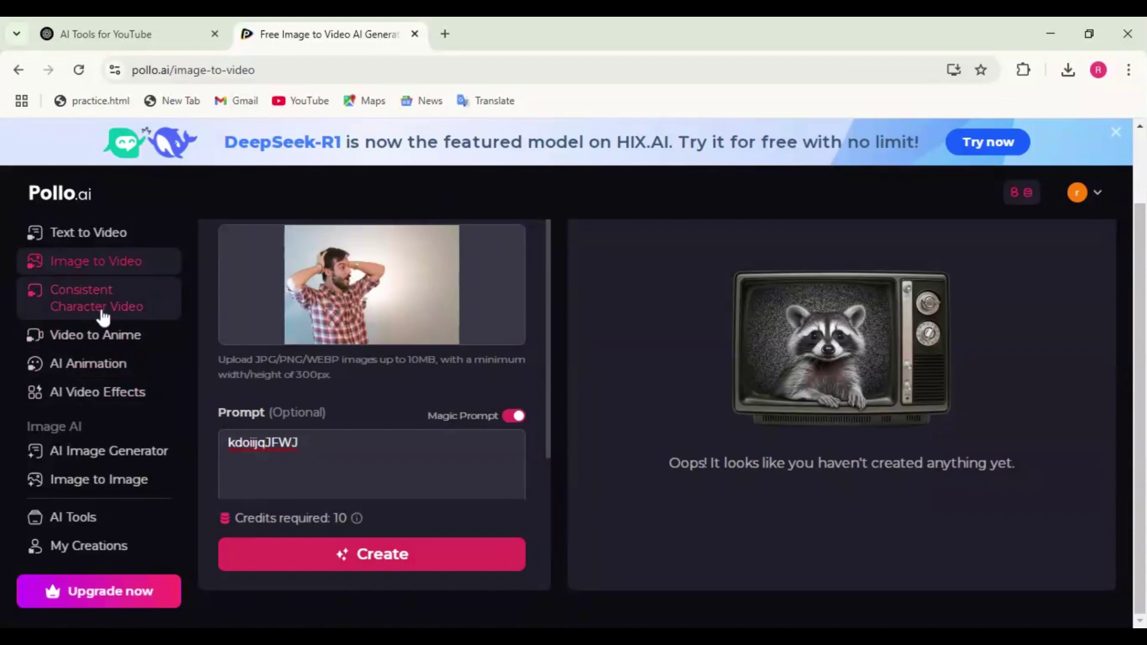
# Paste 'Consistent characters' as the Consistent Character Video prompt and set the length to 8s.
pyautogui.click(103, 317)
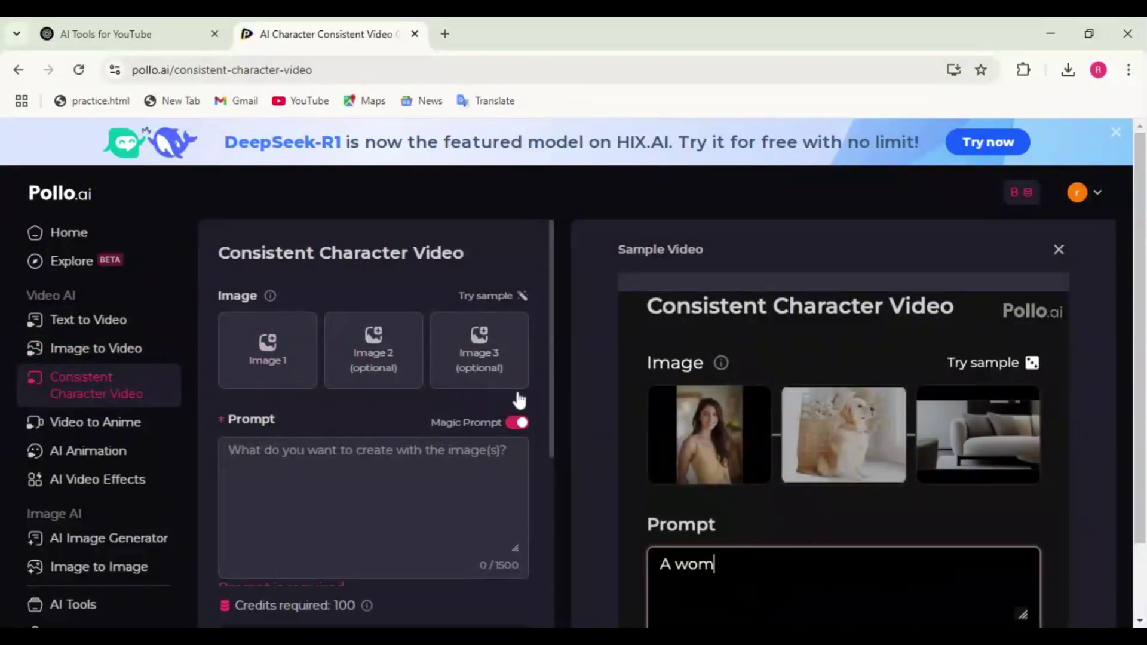
pyautogui.scroll(-2, 1142, 389)
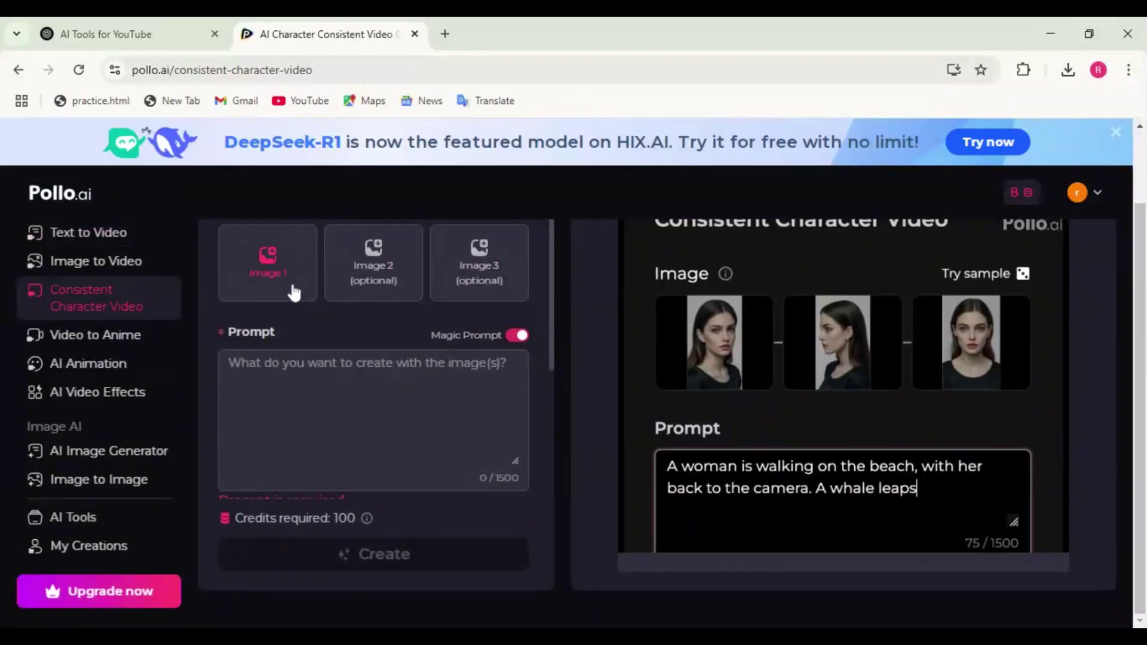
pyautogui.write('Consistent characters')
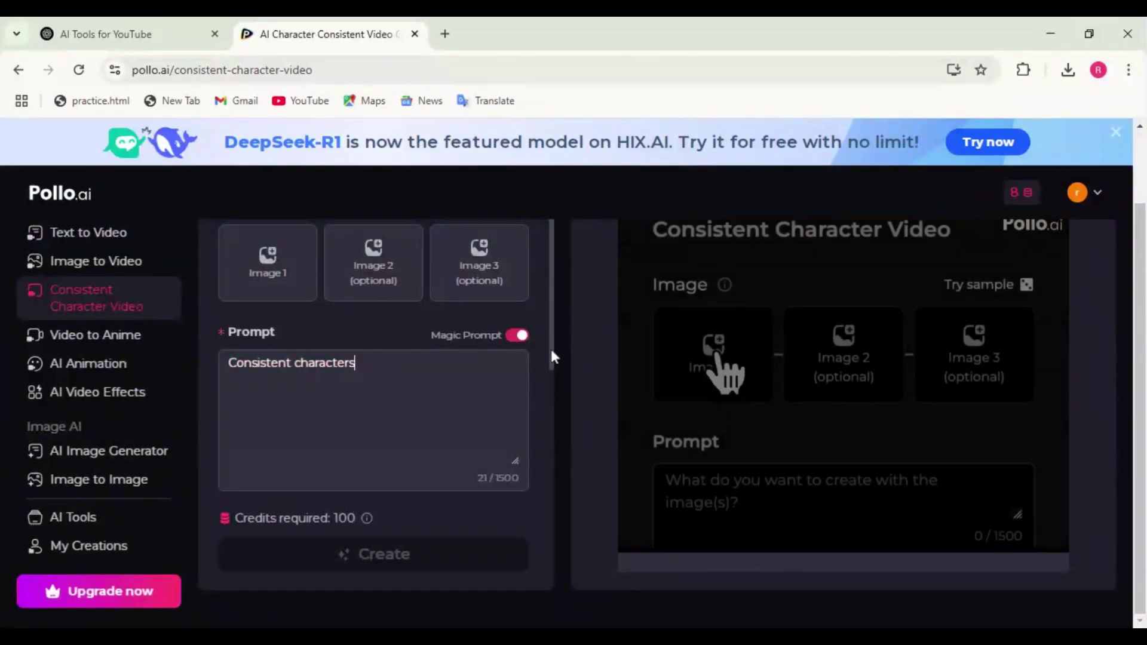
pyautogui.moveTo(551, 349); pyautogui.dragTo(550, 464)
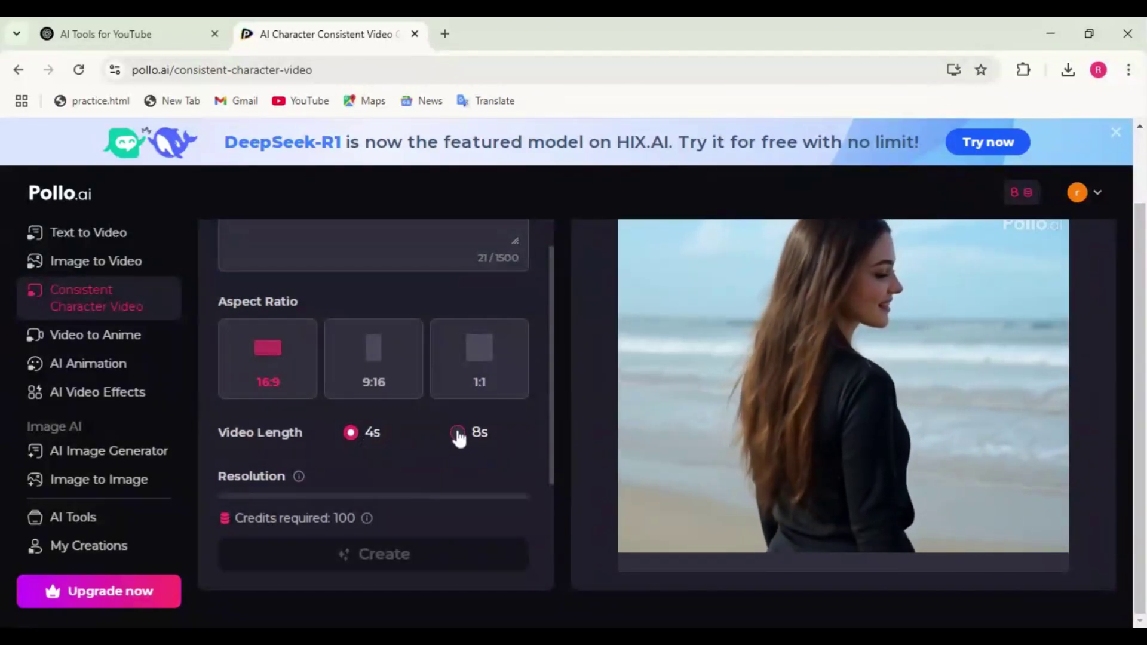
pyautogui.click(457, 433)
pyautogui.moveTo(549, 424); pyautogui.dragTo(551, 471)
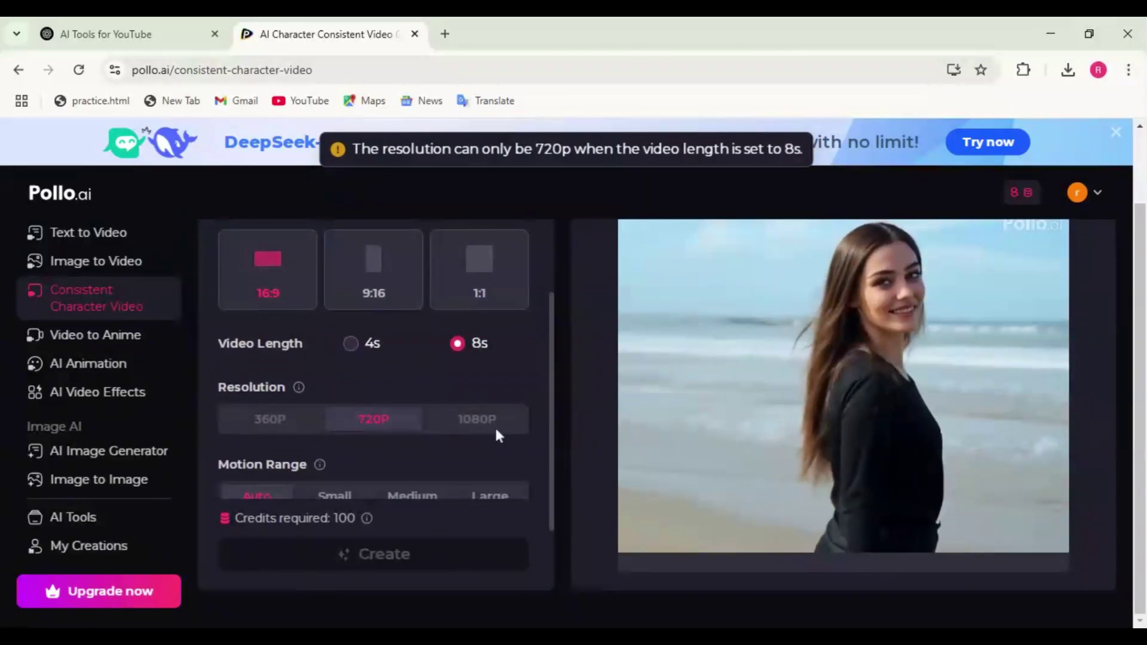
pyautogui.scroll(10, 460, 420)
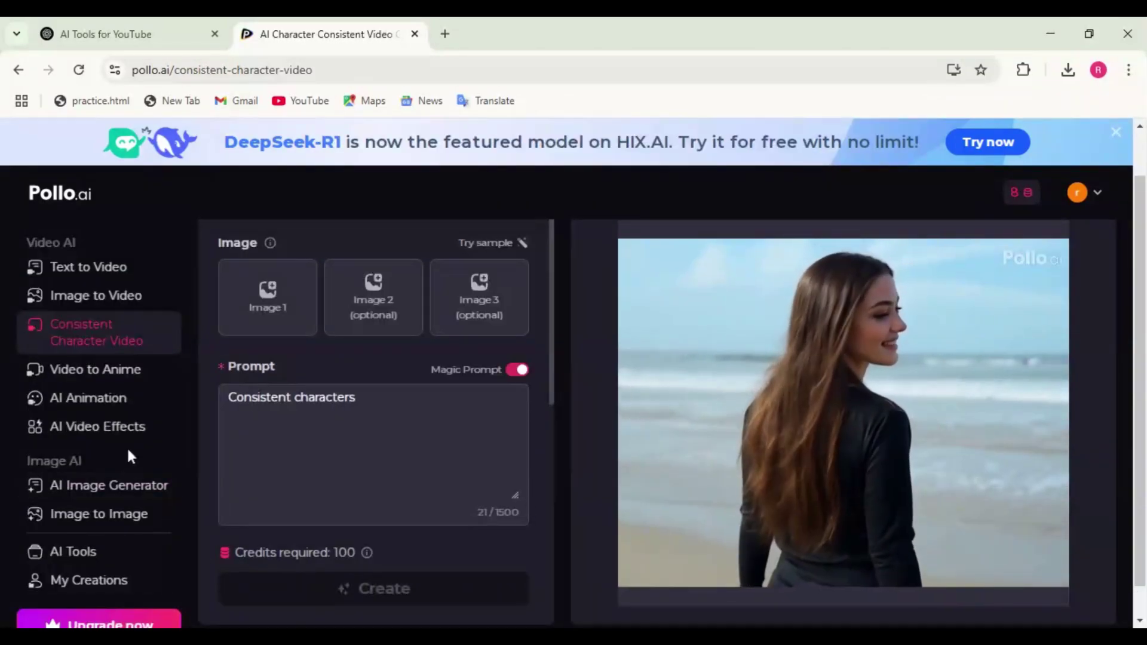
# Open the AI Video Effects gallery and start the AI Kissing template.
pyautogui.click(122, 427)
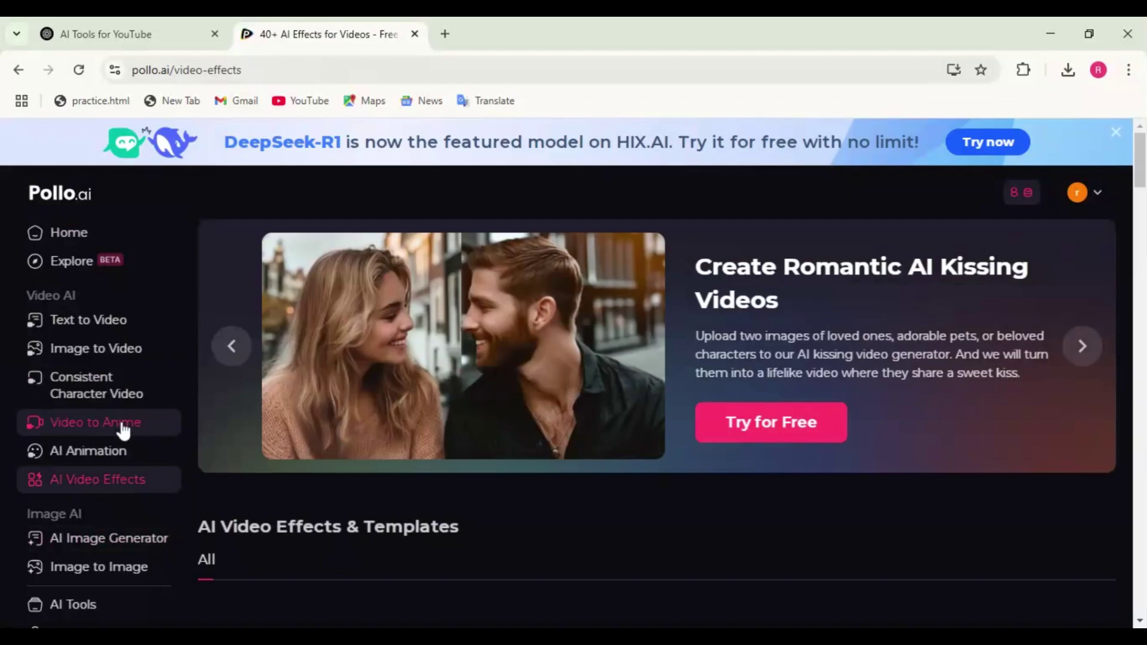
pyautogui.scroll(-5, 657, 418)
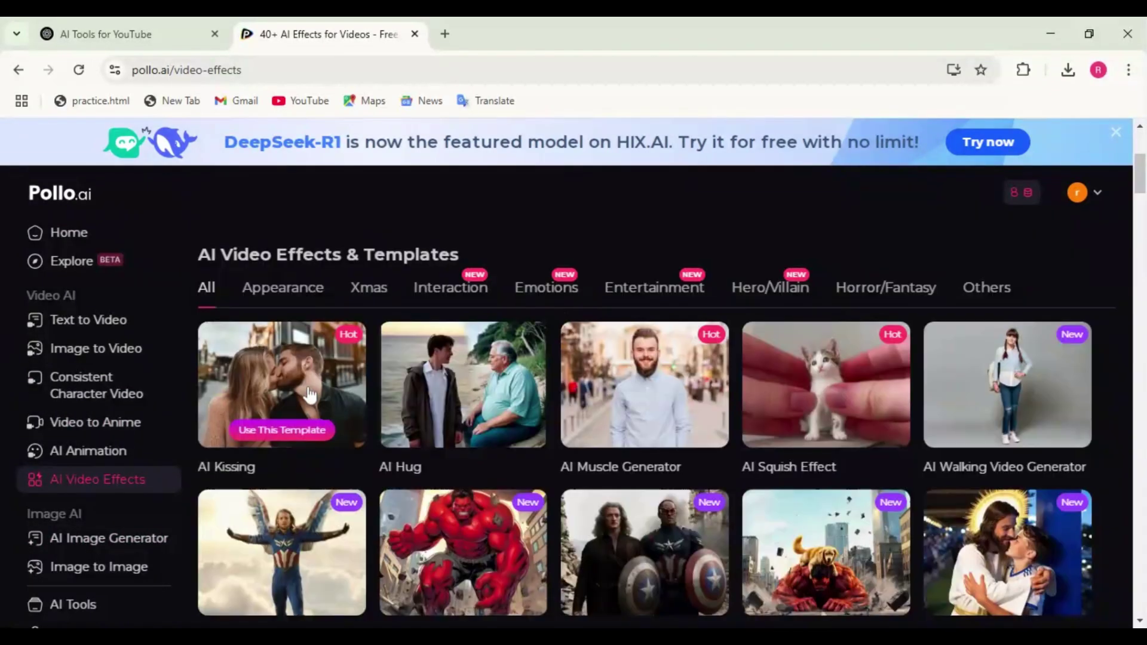
pyautogui.click(281, 429)
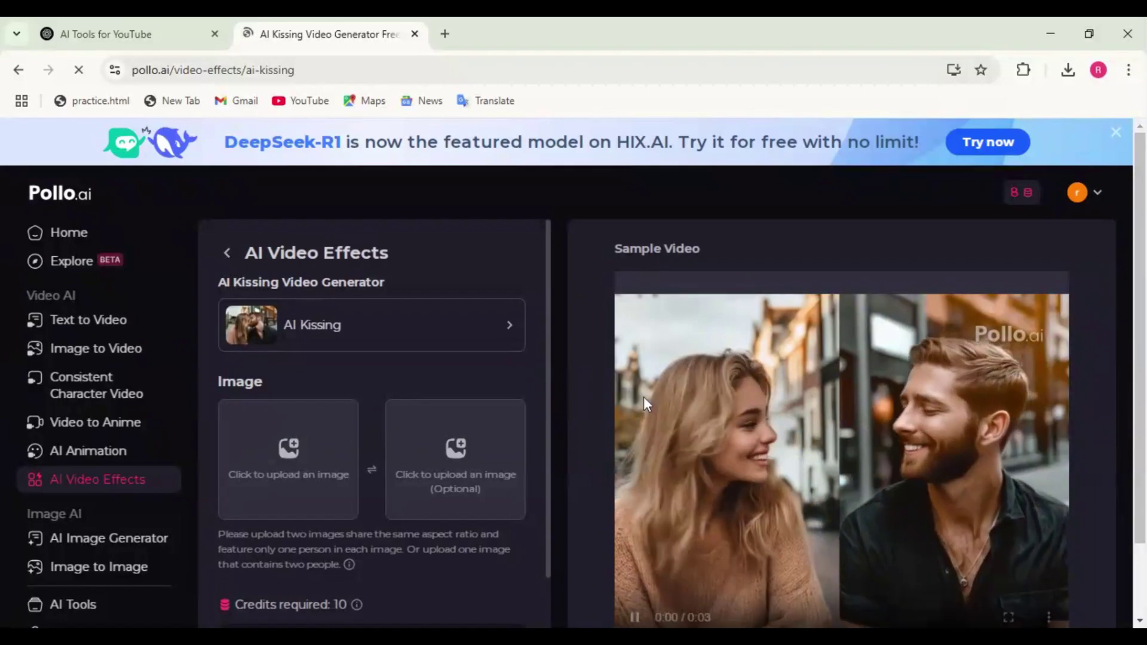
# Switch the effect to the AI Muscle Generator template and scroll through its page.
pyautogui.click(515, 334)
pyautogui.click(576, 274)
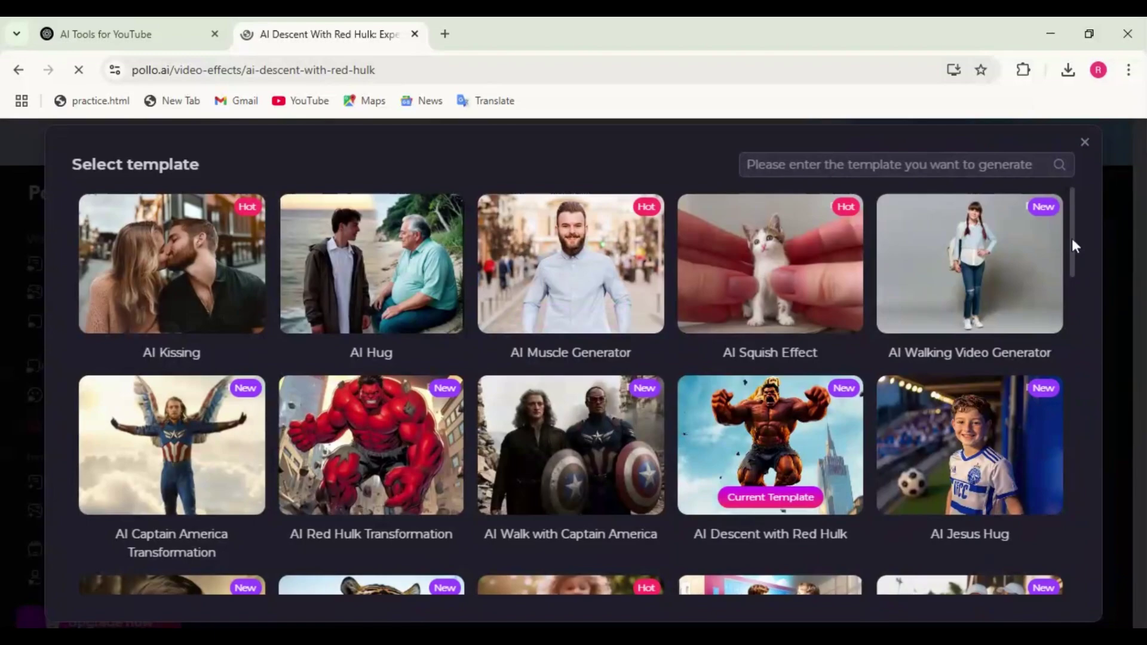
pyautogui.scroll(-3, 1067, 260)
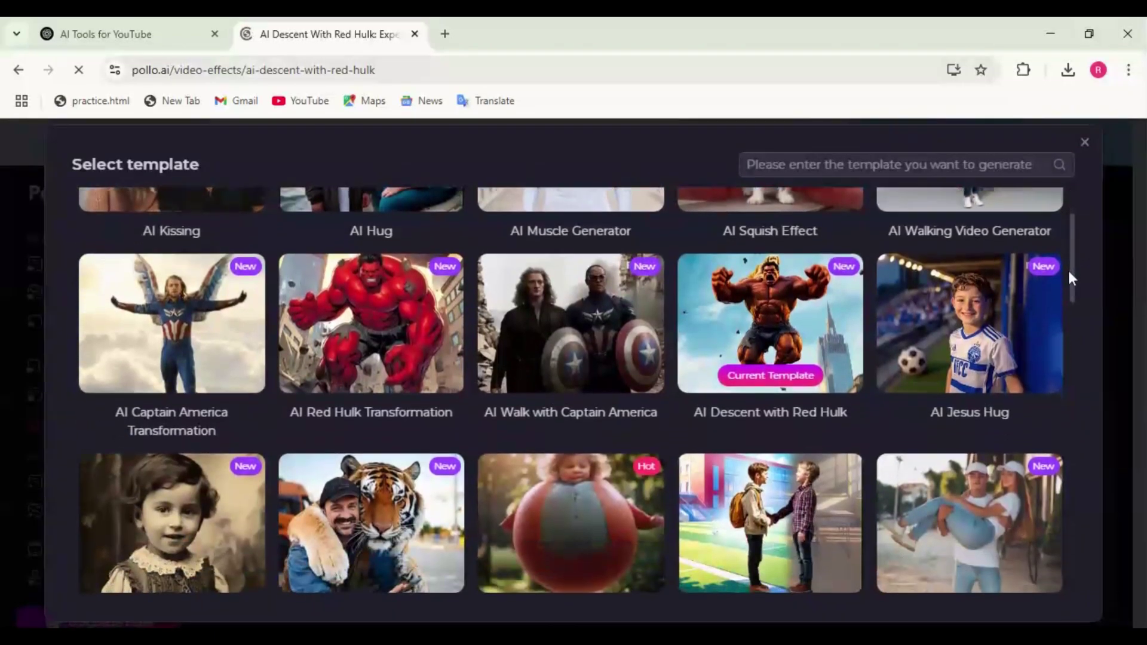
pyautogui.scroll(-2, 1068, 277)
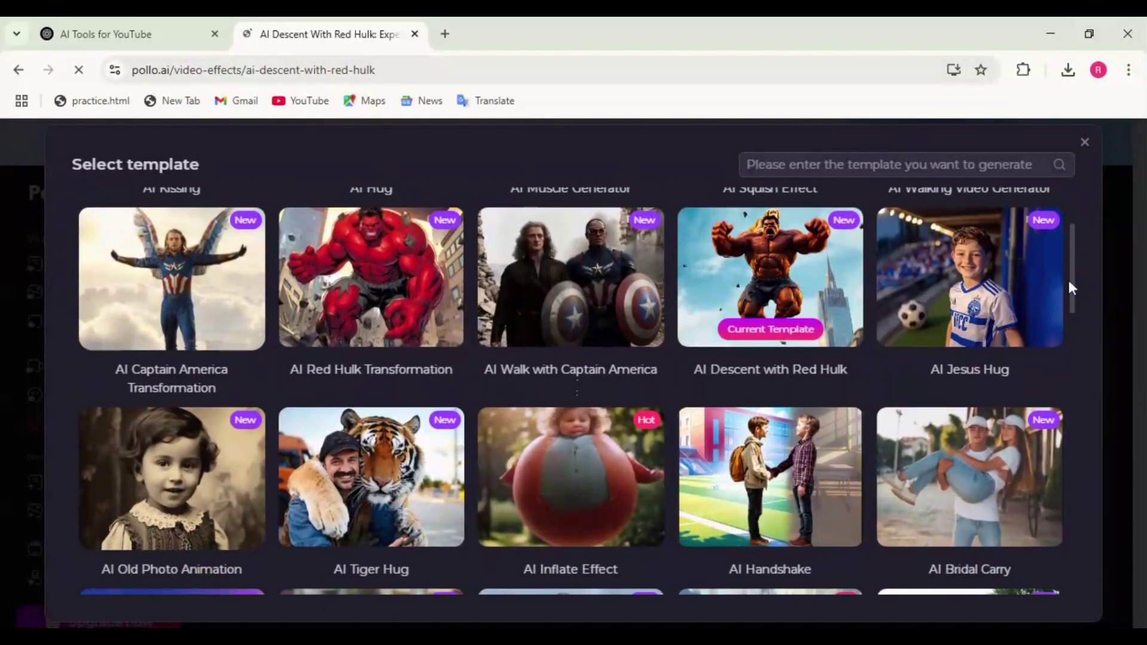
pyautogui.moveTo(1070, 288); pyautogui.dragTo(1081, 359)
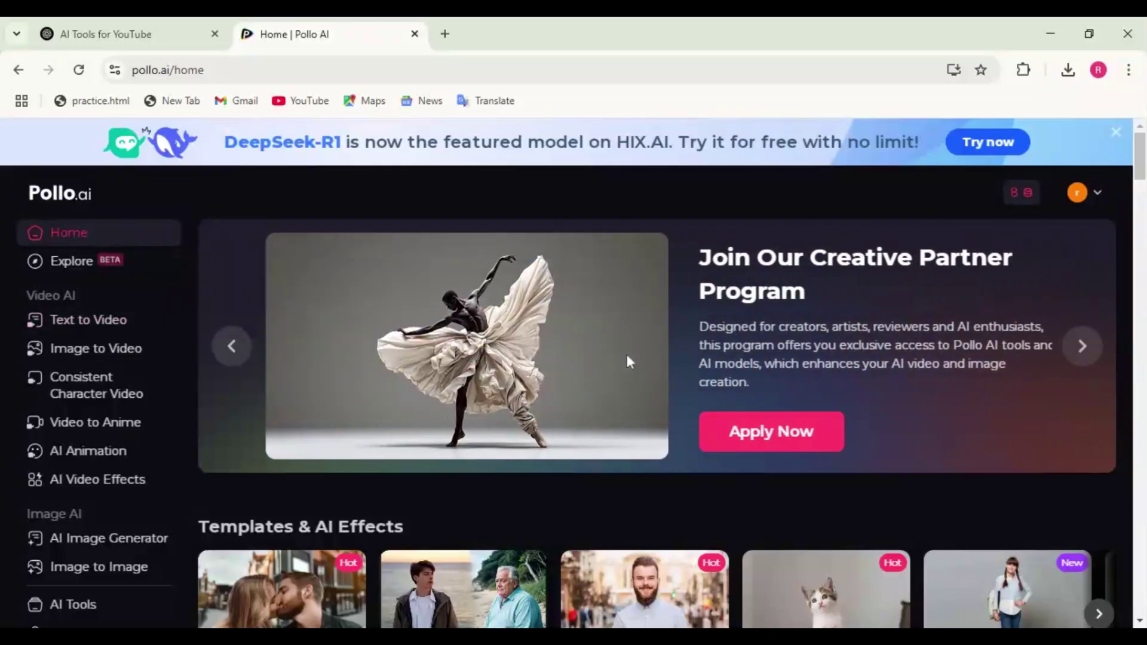
# Scroll down the home page into the Explore feed of trending community videos.
pyautogui.scroll(-5, 558, 339)
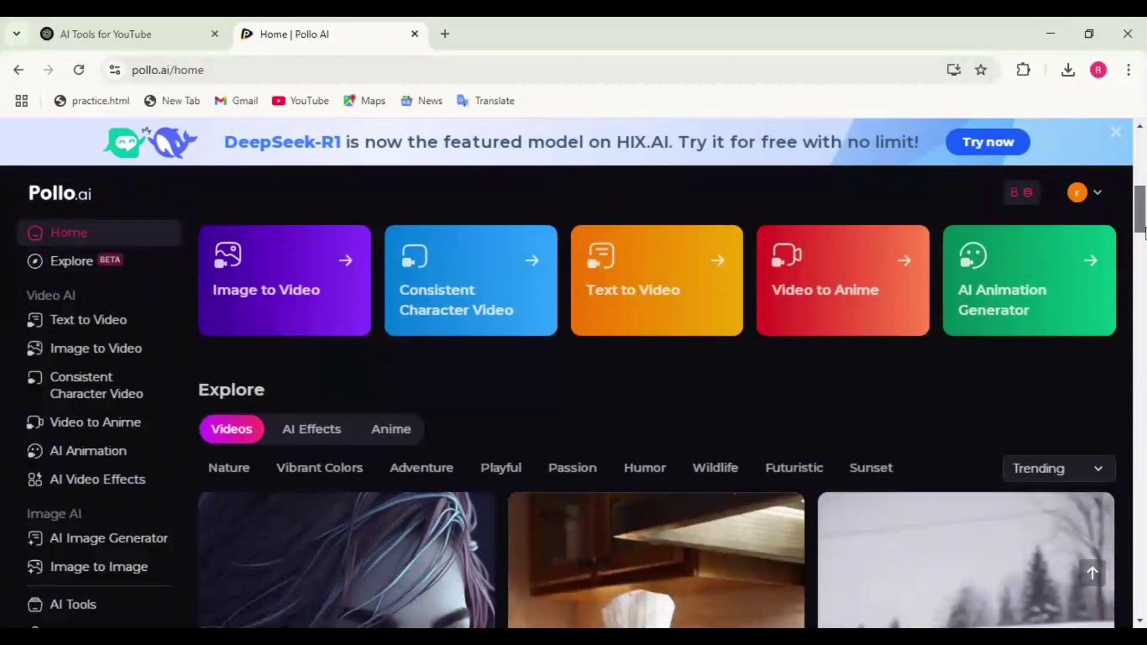
pyautogui.moveTo(1140, 228); pyautogui.dragTo(1144, 523)
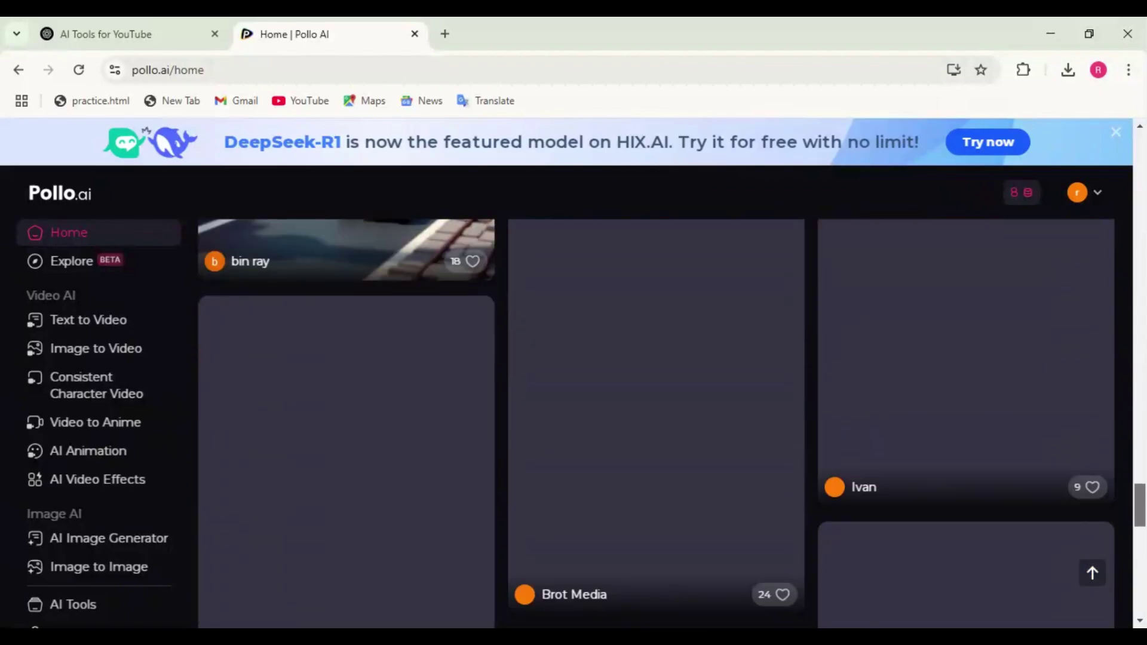